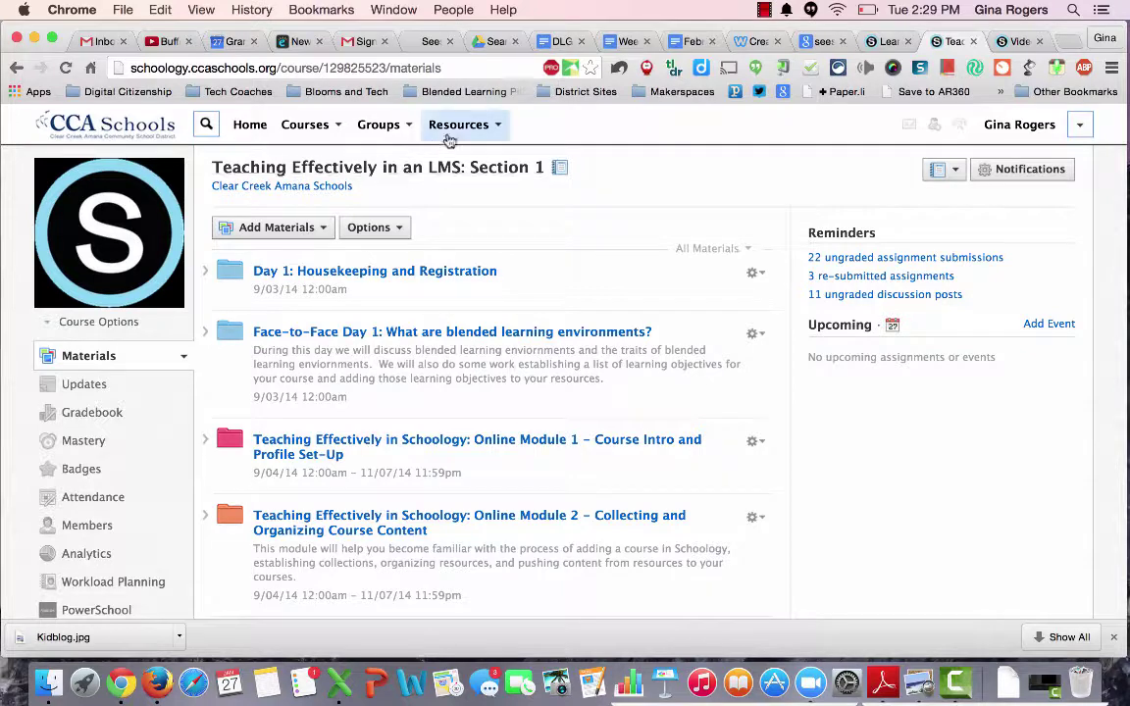
Step: Open the learning objectives in the personal resources and view the options for adding a new one
click(471, 131)
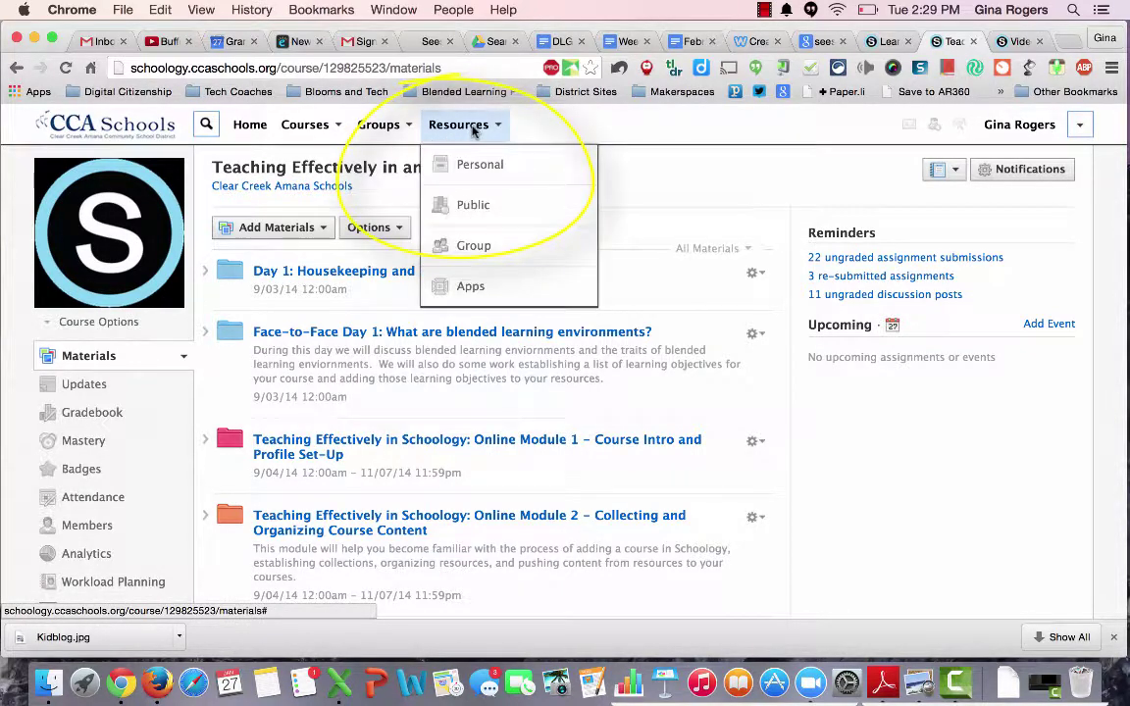
click(478, 167)
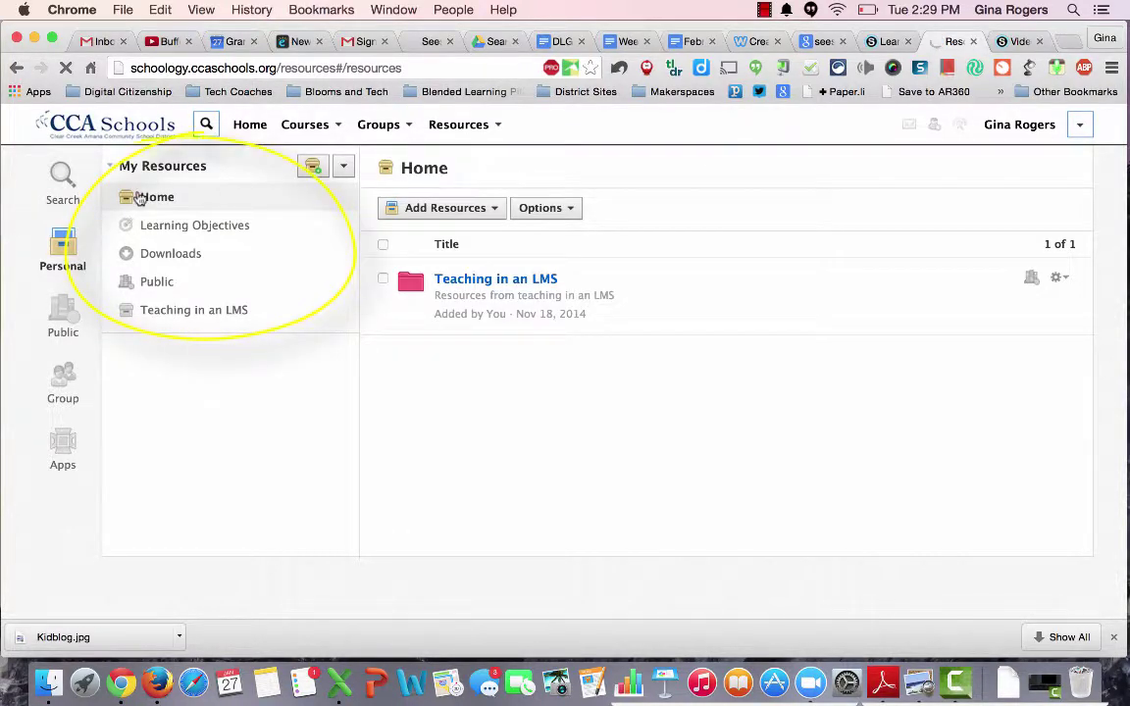
click(148, 228)
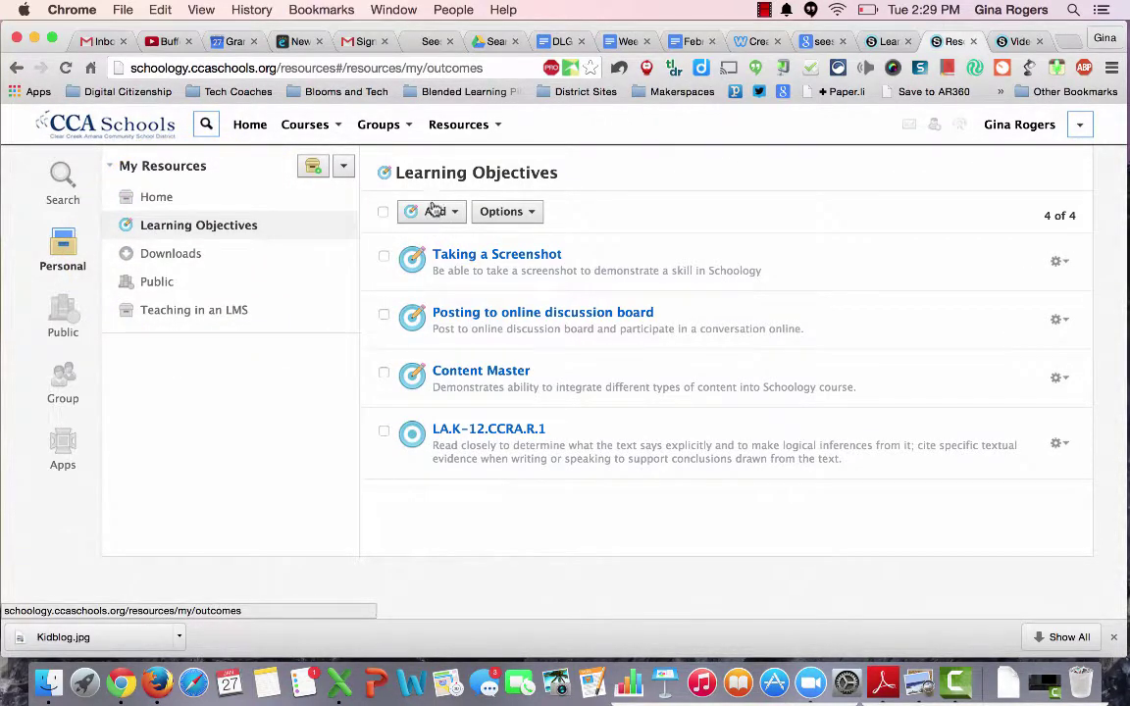
click(434, 211)
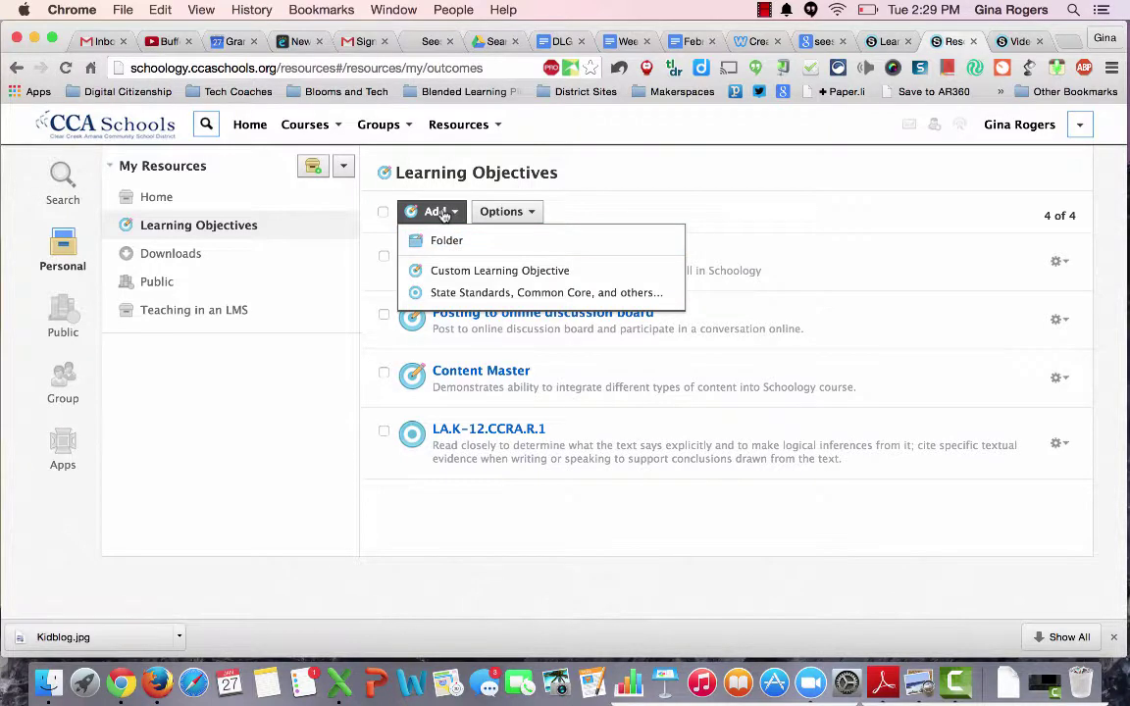
click(701, 214)
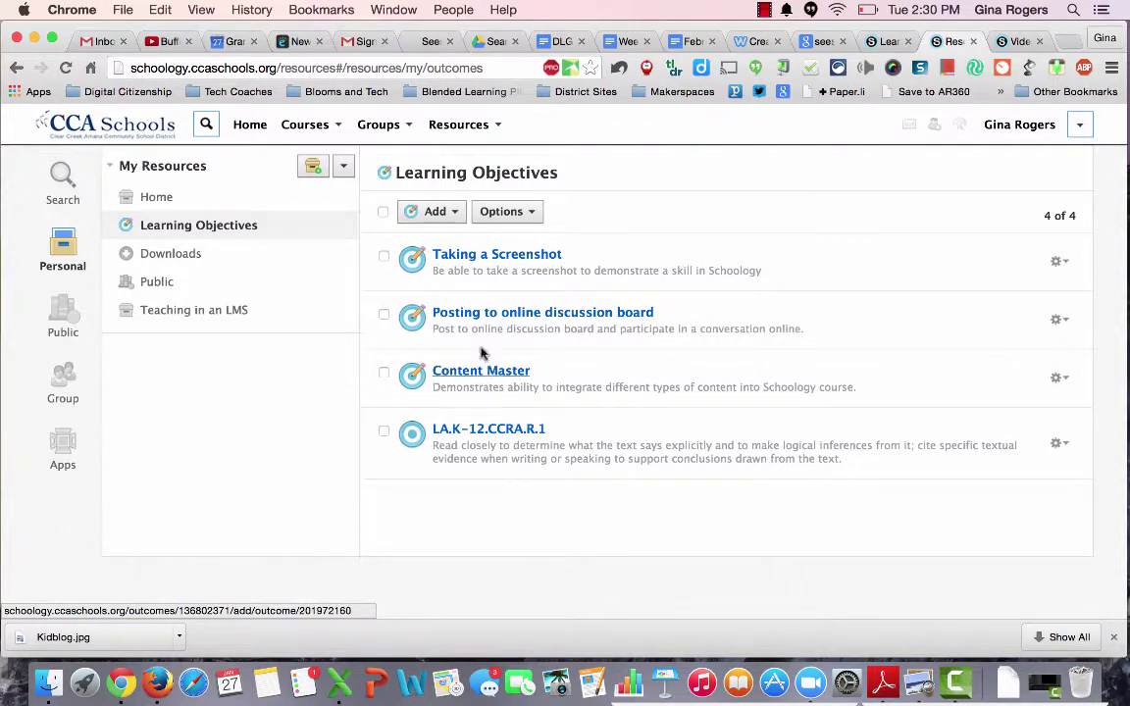
Step: Review the title and description of the "Posting to online discussion board" objective and save it
click(465, 314)
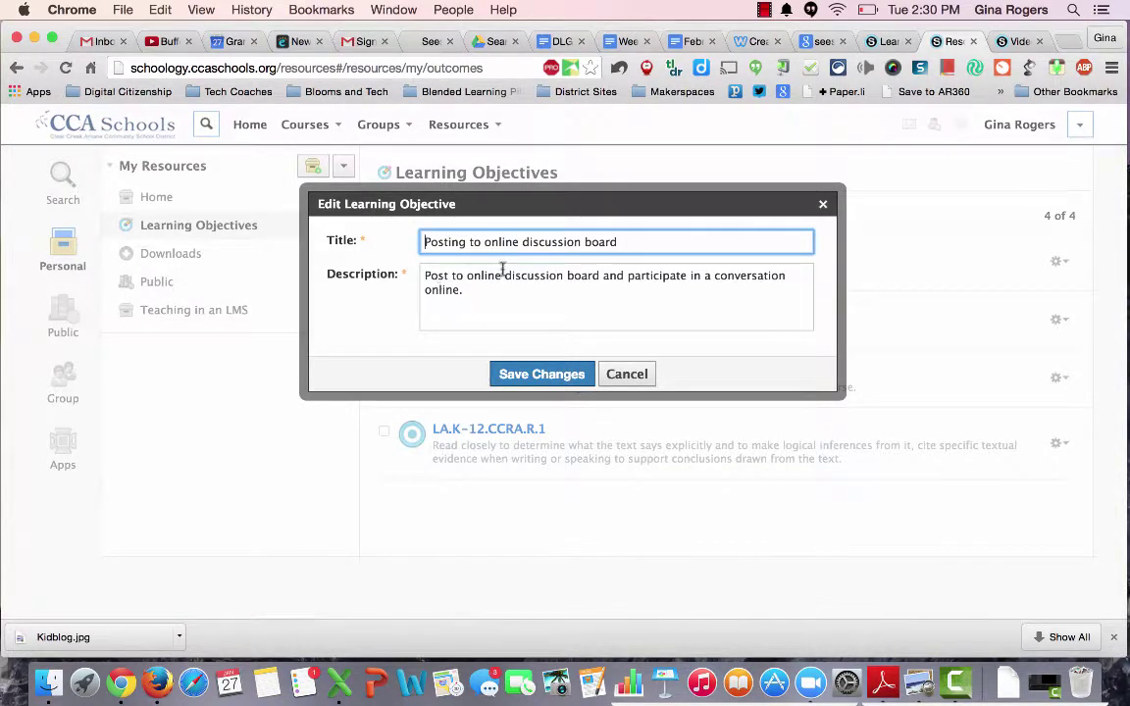
click(555, 376)
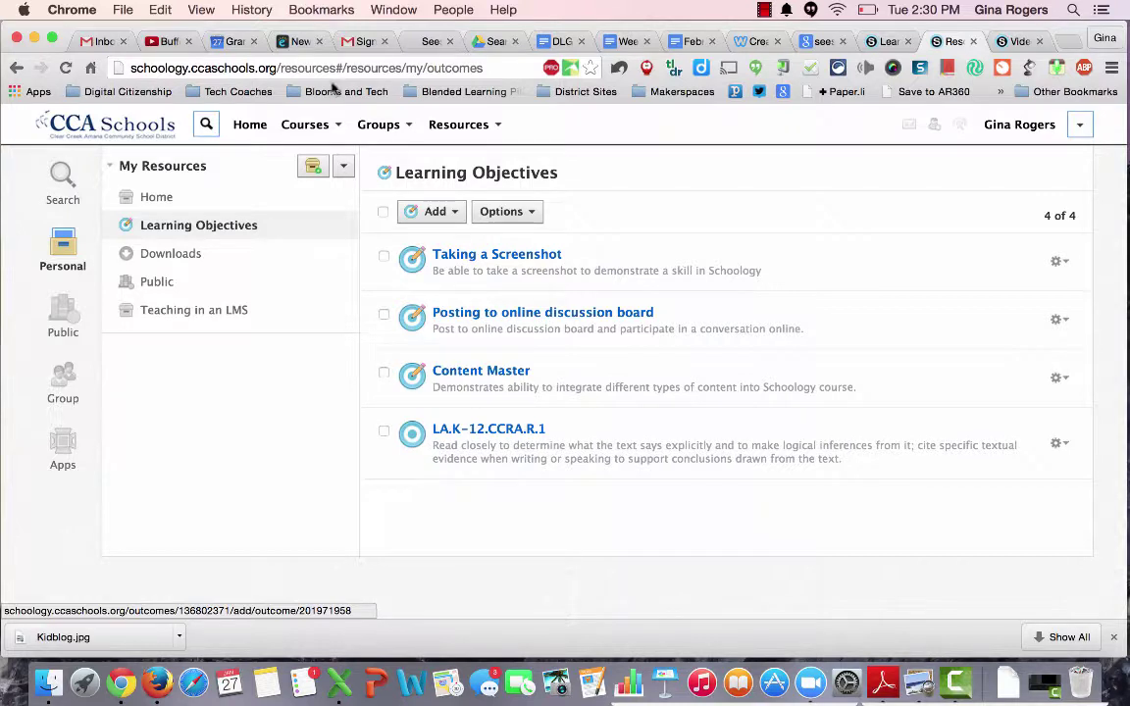
Step: Open the grade setup of the Teaching Effectively in an LMS: Section 1 course and show its rubrics
click(306, 131)
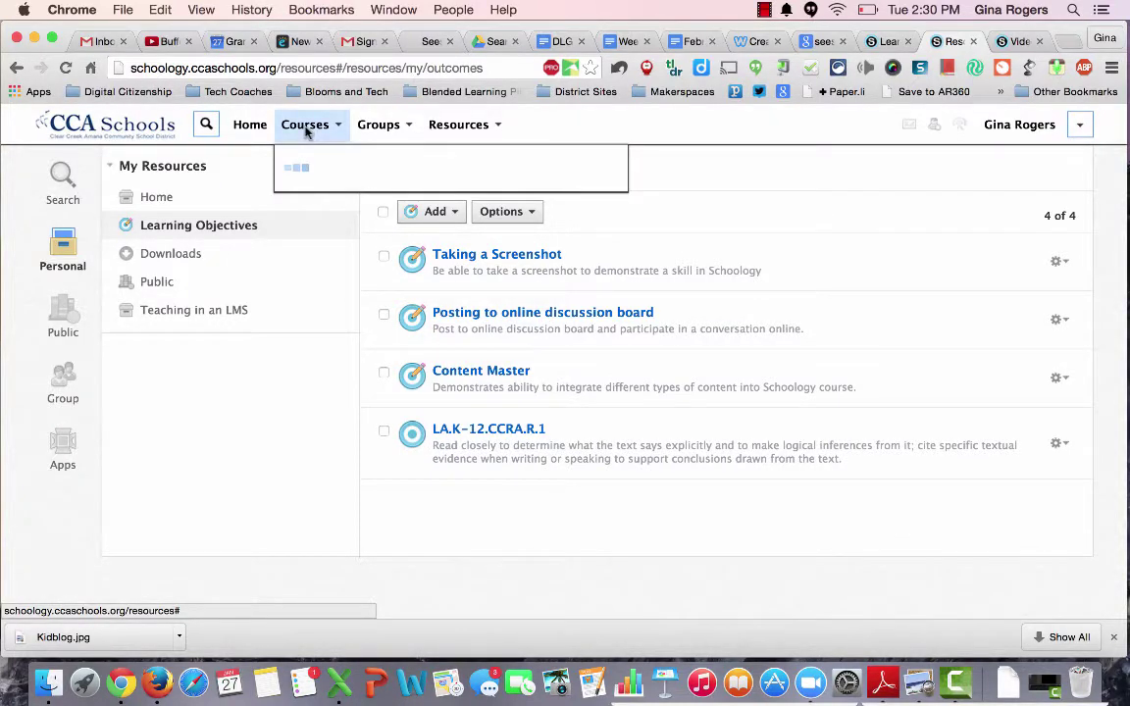
click(346, 208)
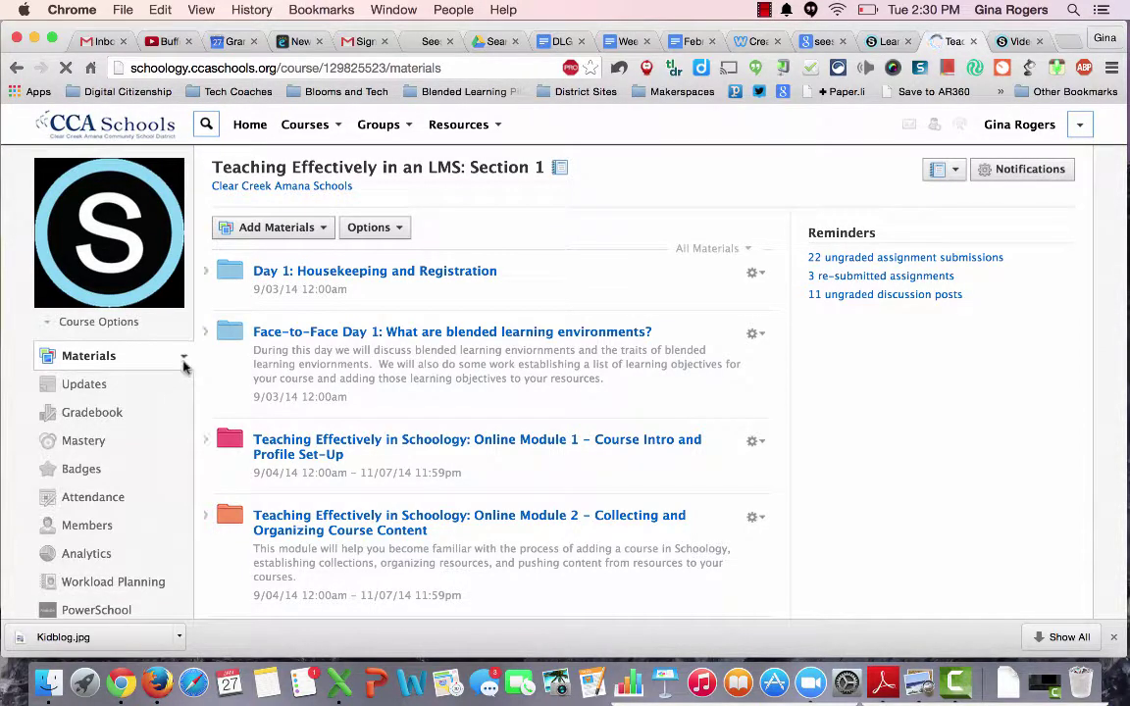
scroll(83, 420, down, 2)
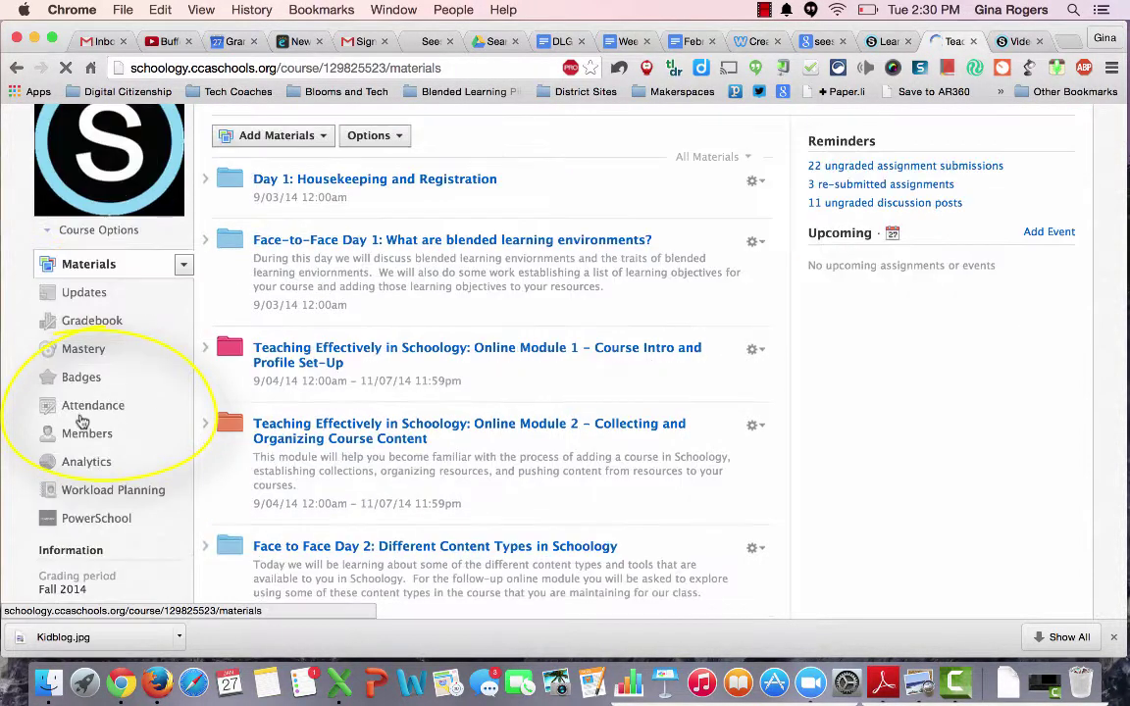
click(77, 333)
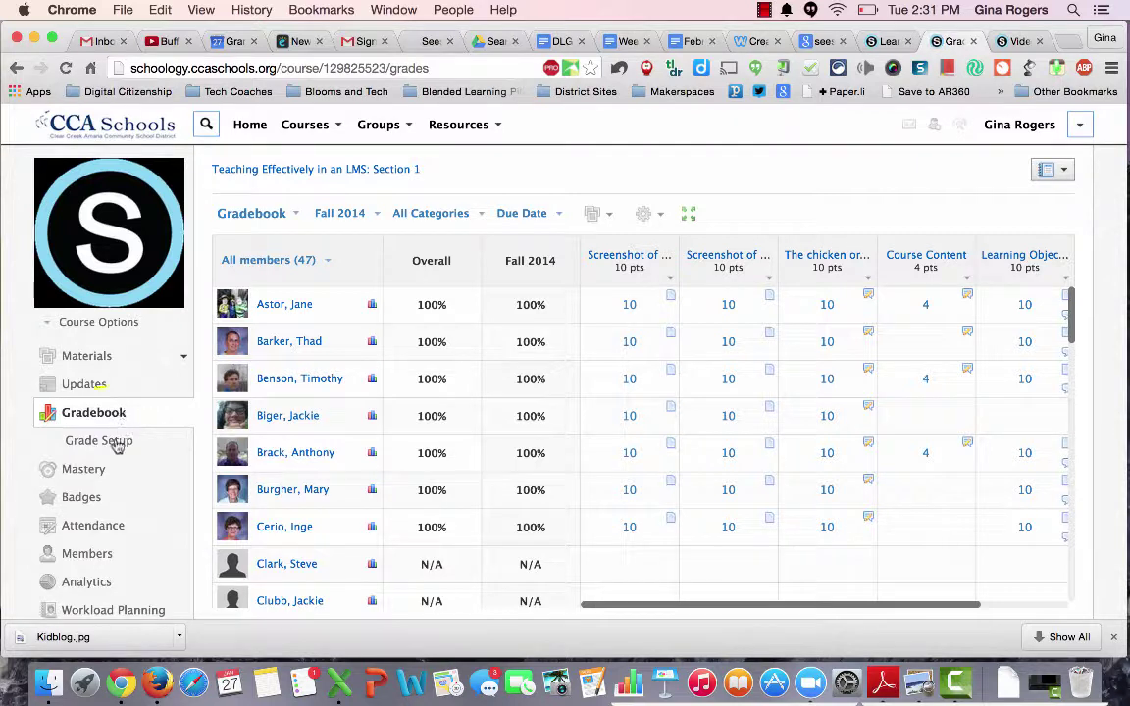
click(114, 442)
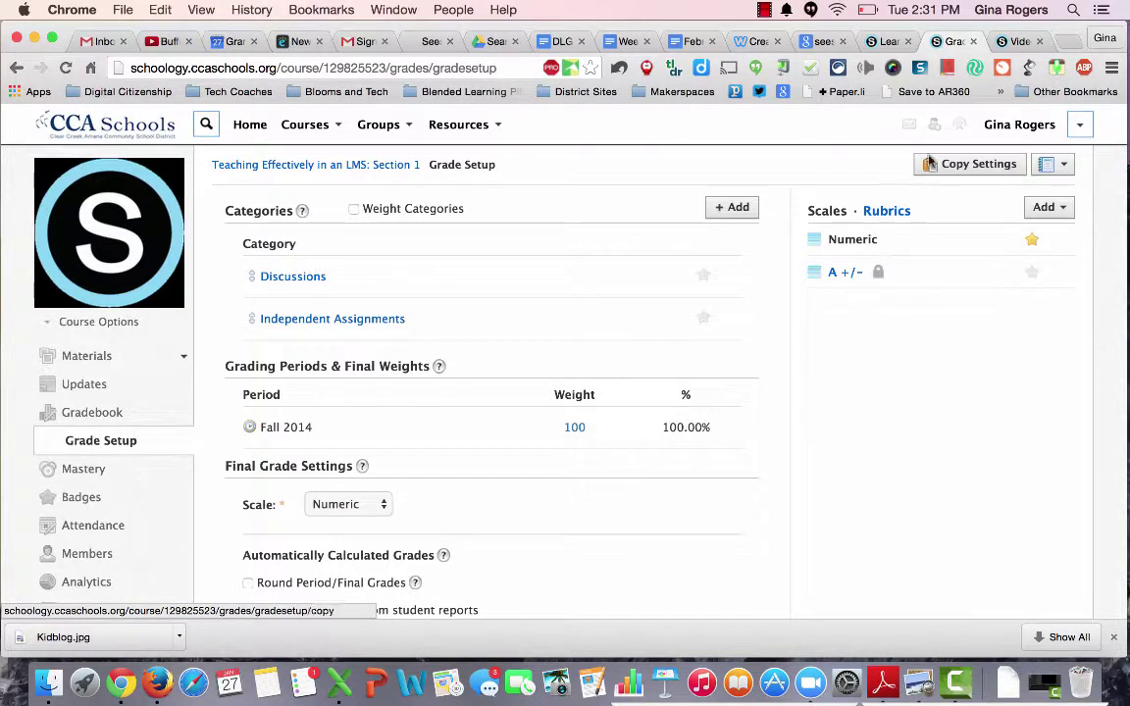
click(888, 213)
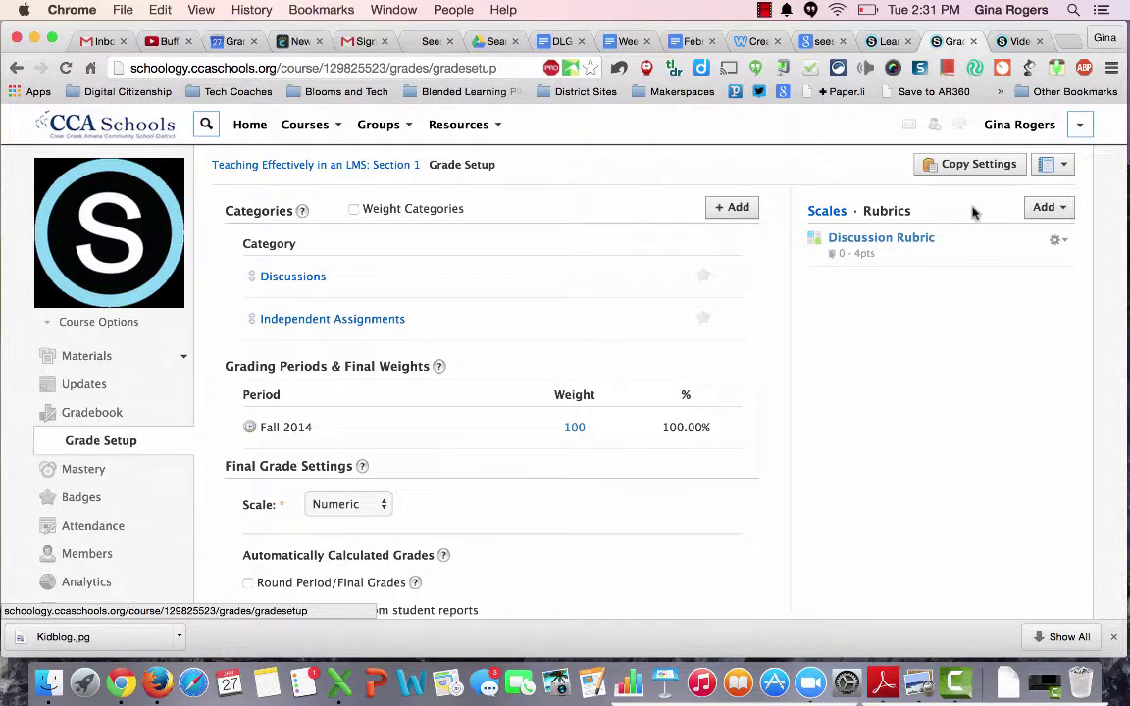
click(1045, 210)
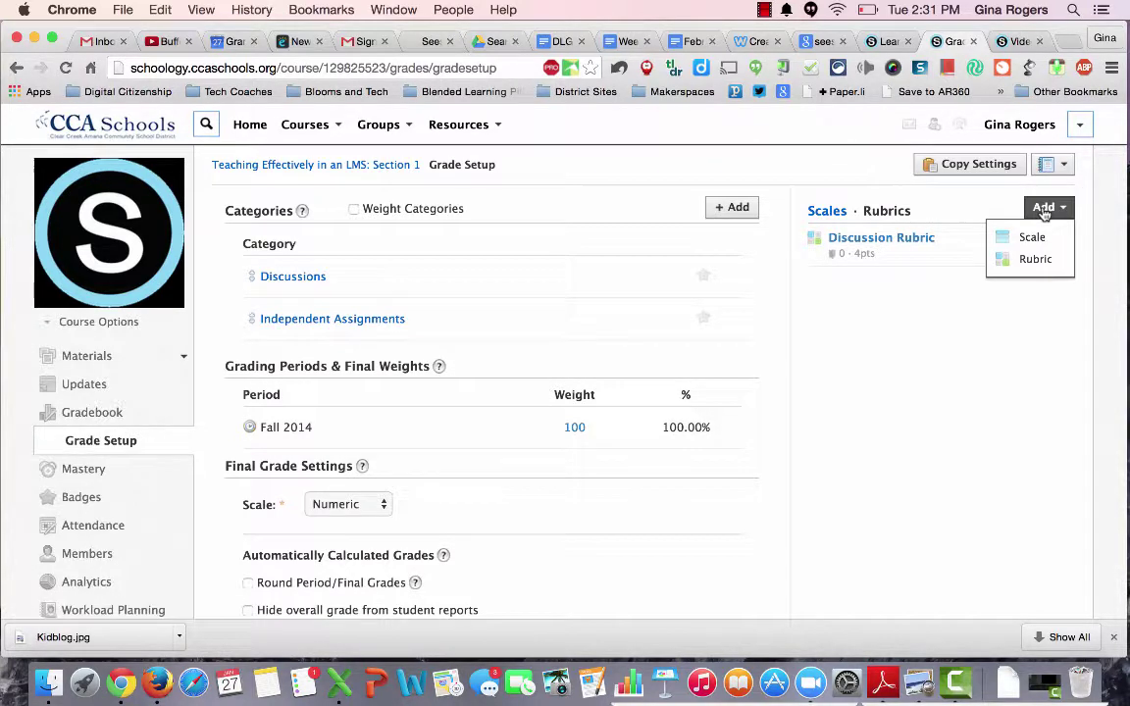
click(1035, 259)
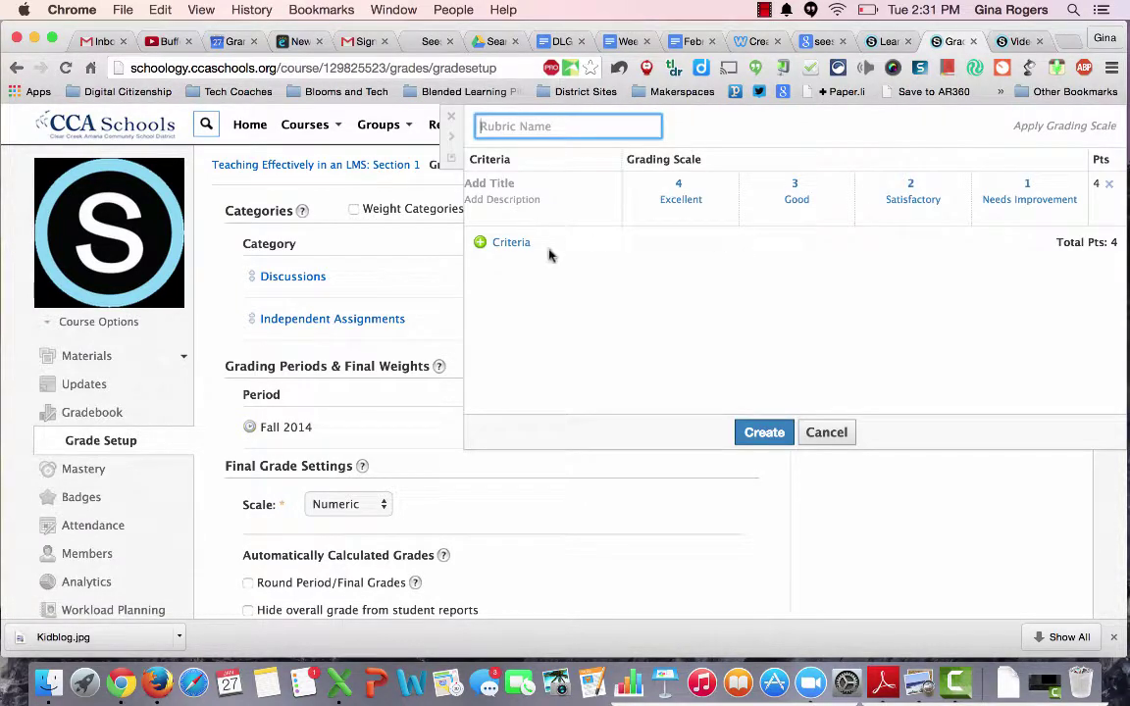
click(841, 437)
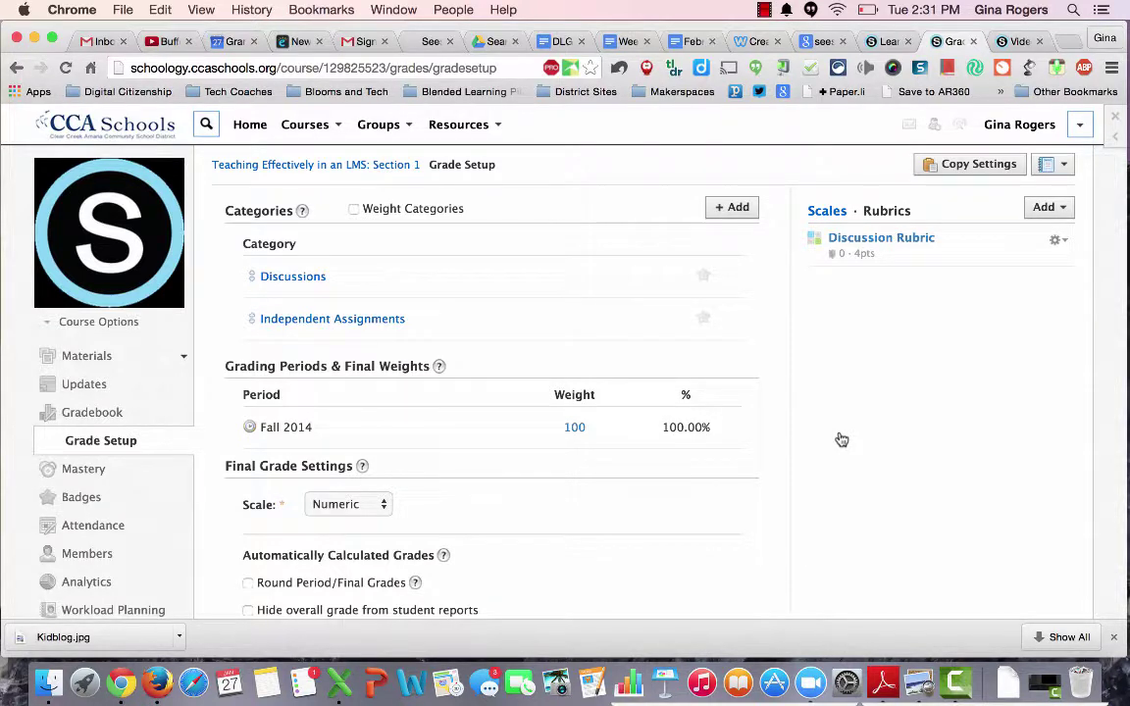
Step: Read the Organization criterion and its grading scale in the Discussion Rubric, and save the rubric
click(875, 246)
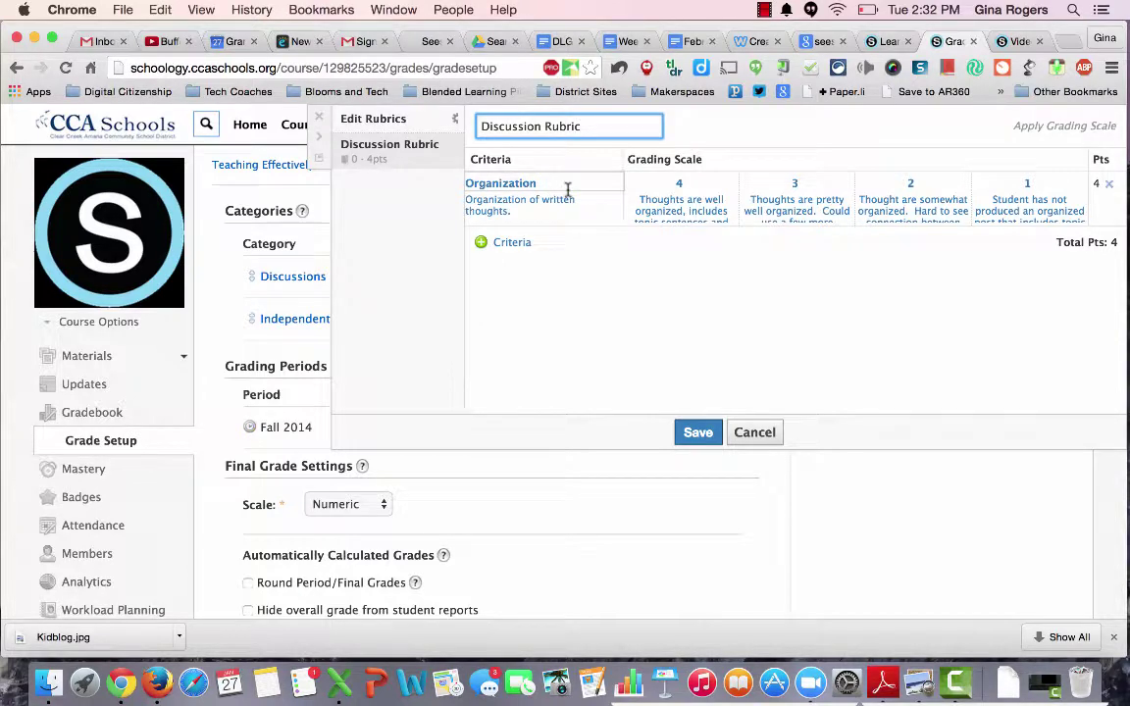
scroll(702, 204, down, 3)
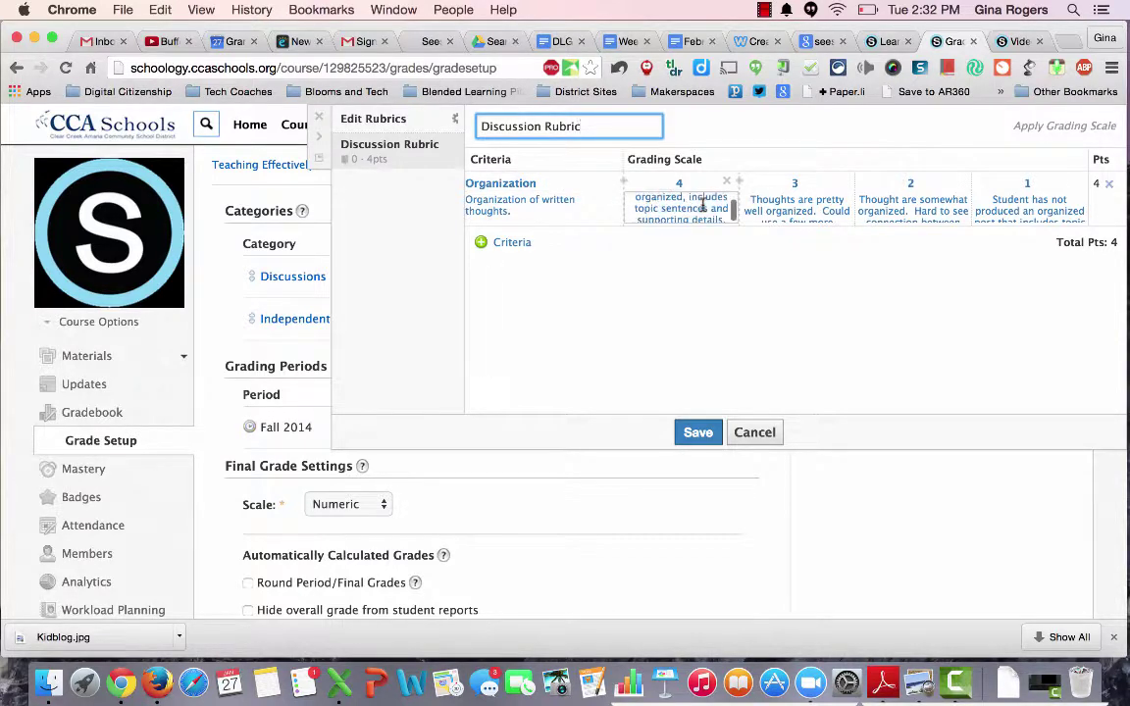
scroll(703, 204, up, 3)
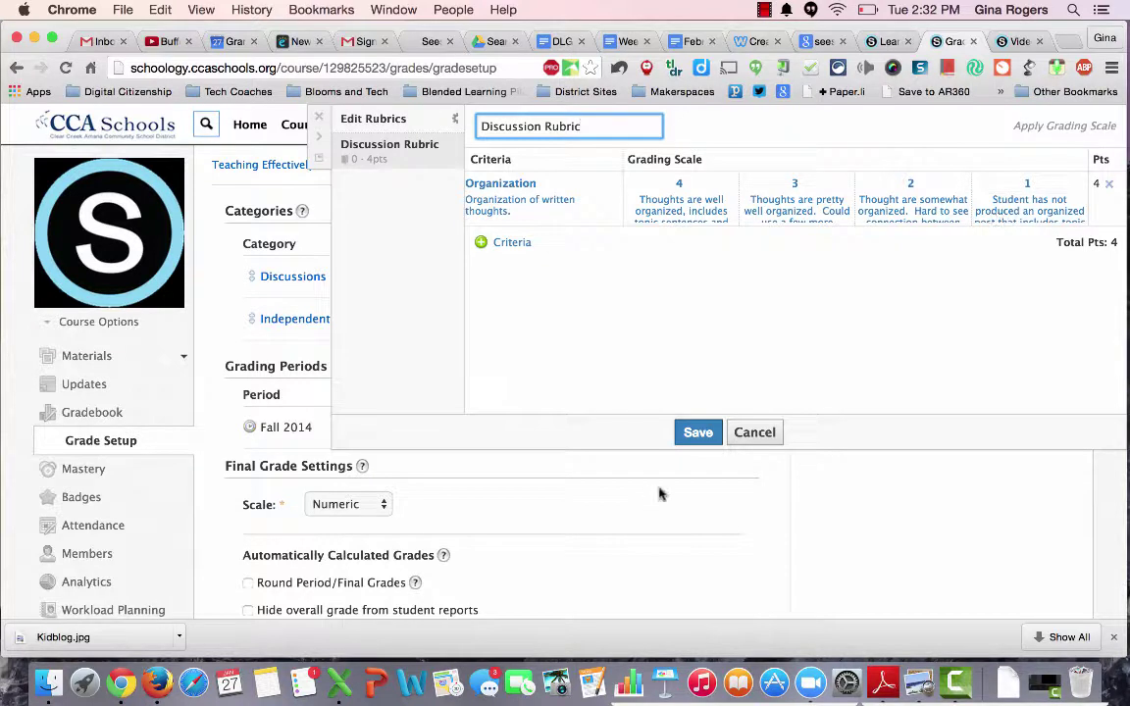
click(703, 433)
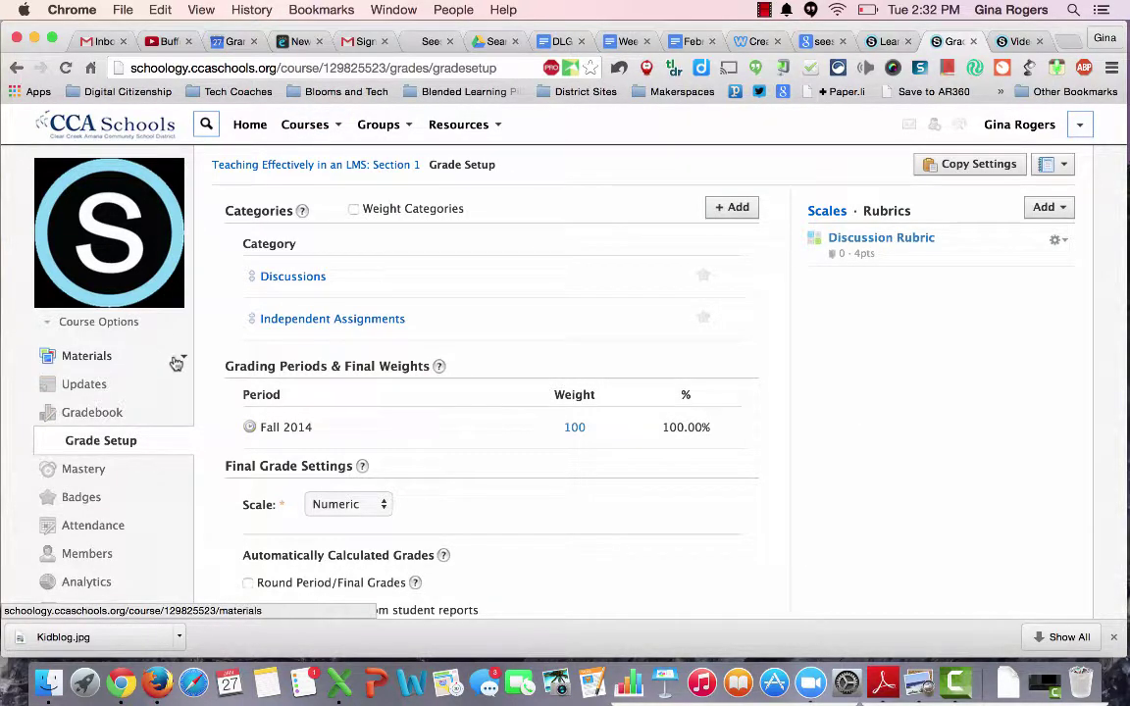
Step: Return to the materials page of the Teaching Effectively in an LMS: Section 1 course
click(365, 166)
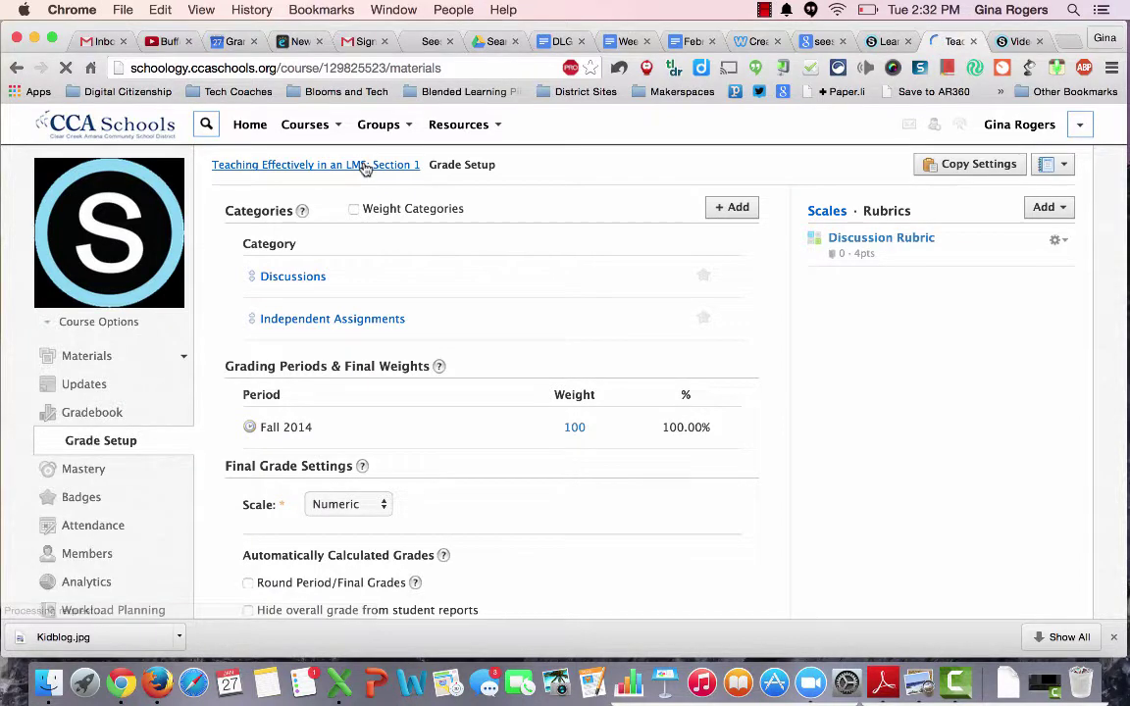
scroll(435, 337, down, 1)
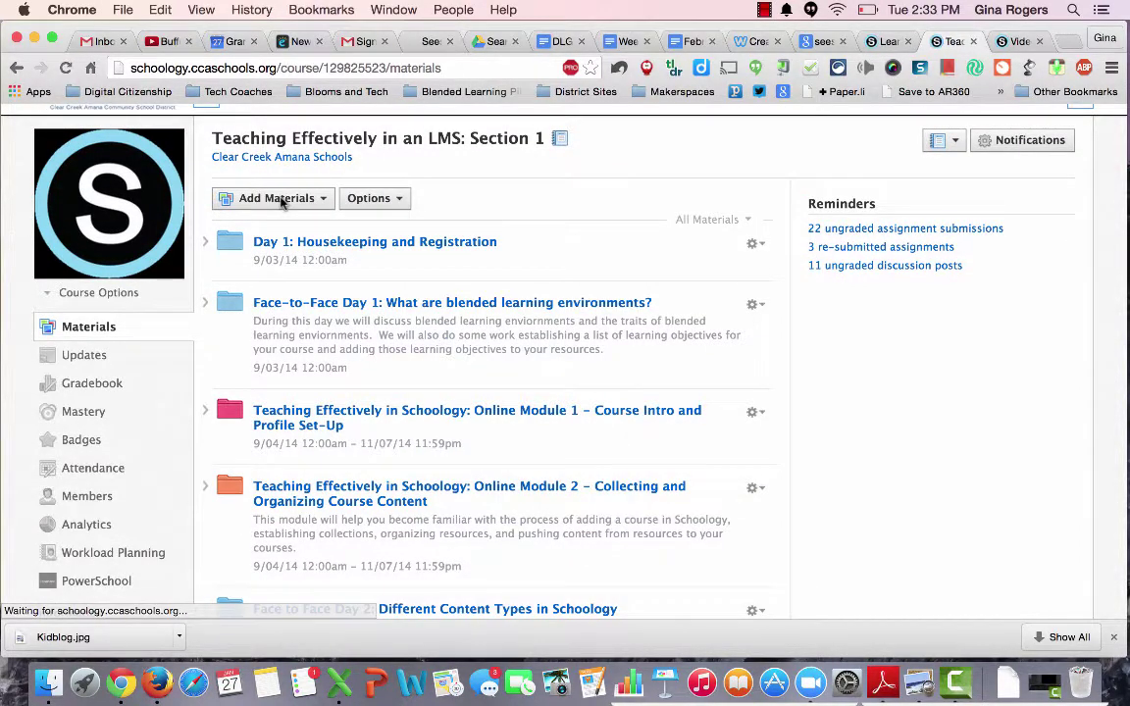
scroll(283, 201, down, 1)
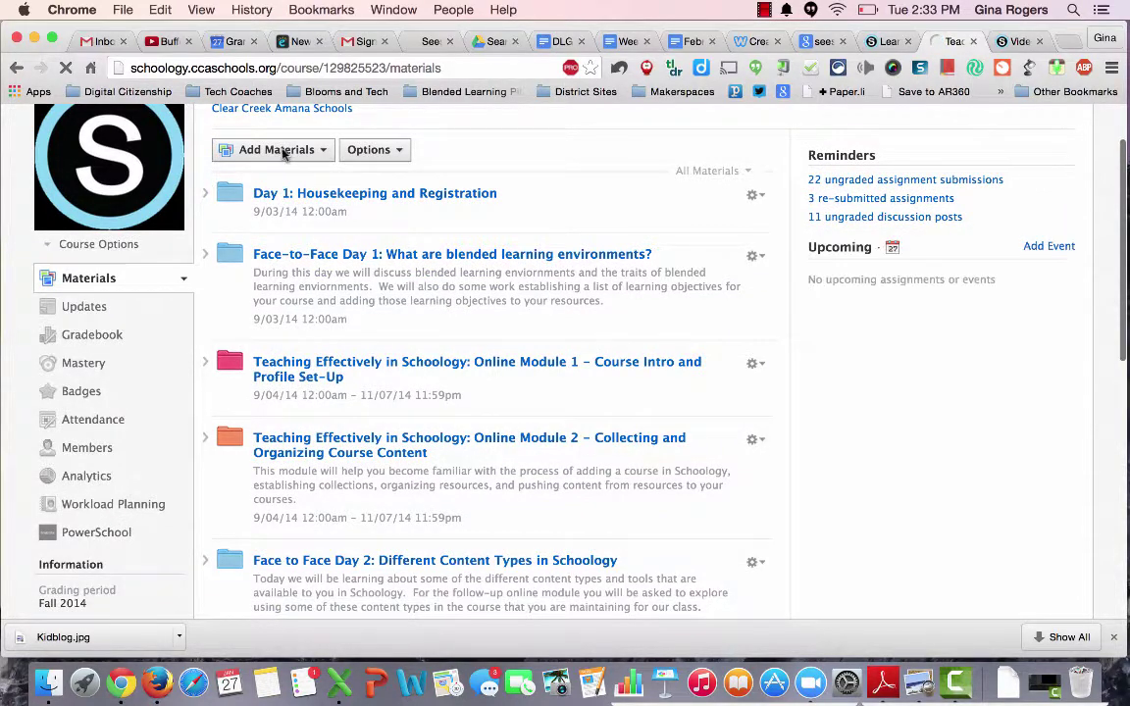
scroll(284, 152, down, 2)
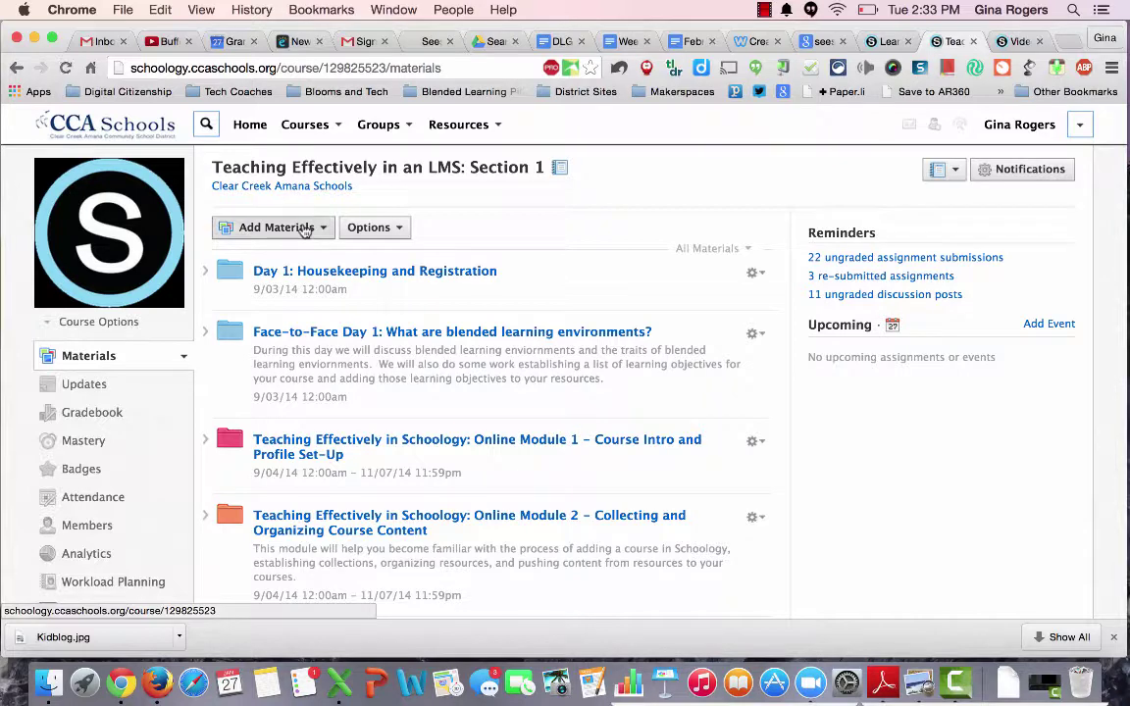
Step: Start a new course discussion titled "Sample Discussion" with the description "Discusss this topic:"
click(305, 230)
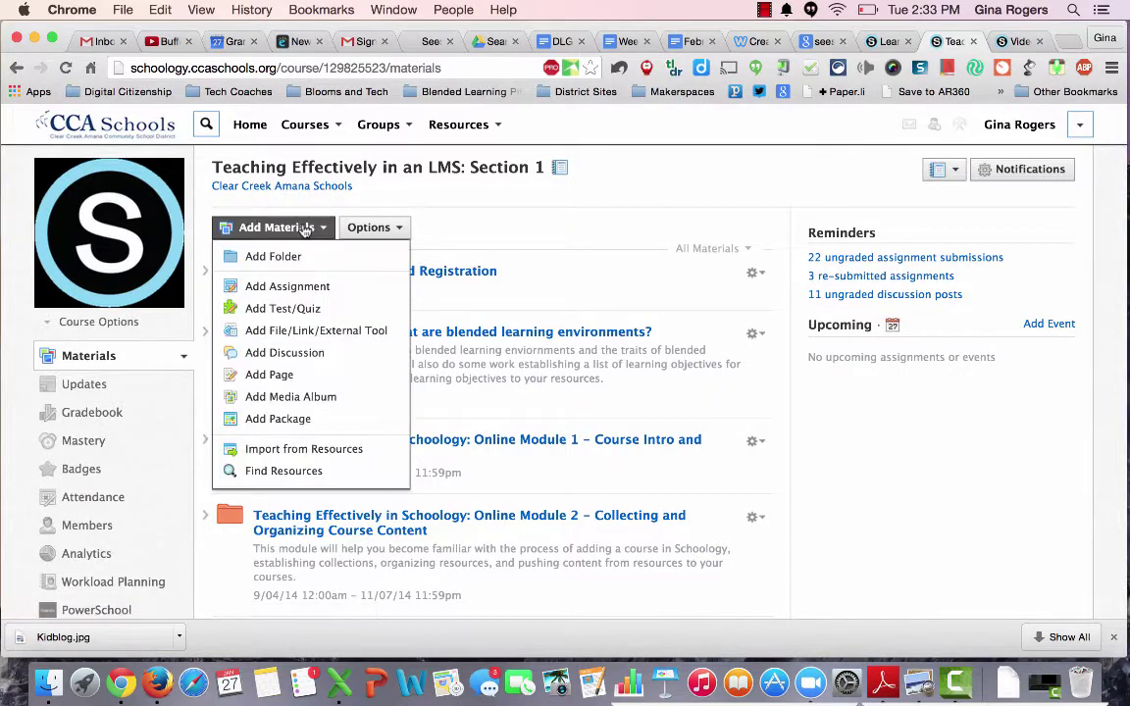
click(308, 353)
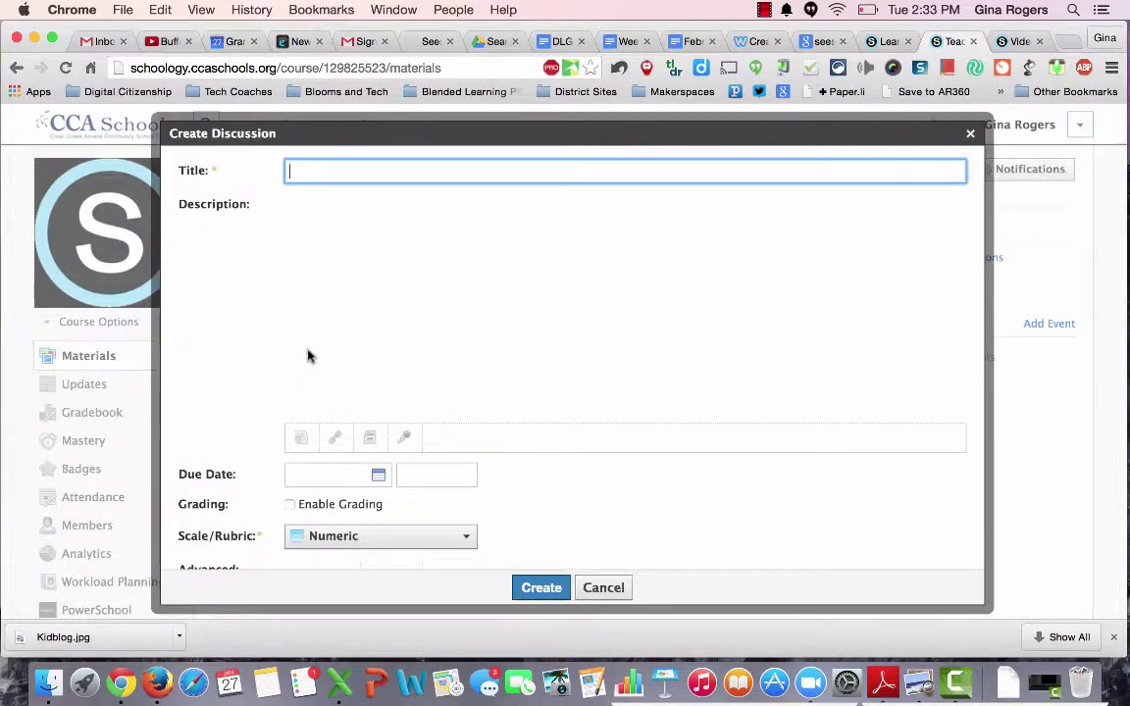
click(315, 180)
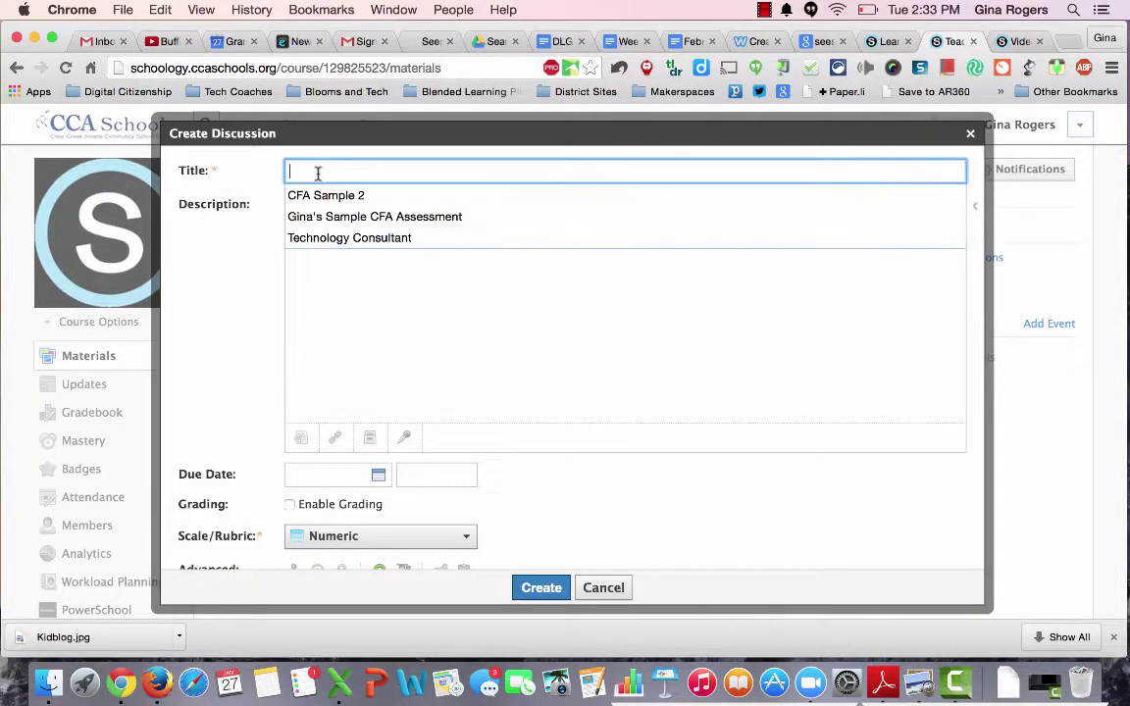
text(Samp)
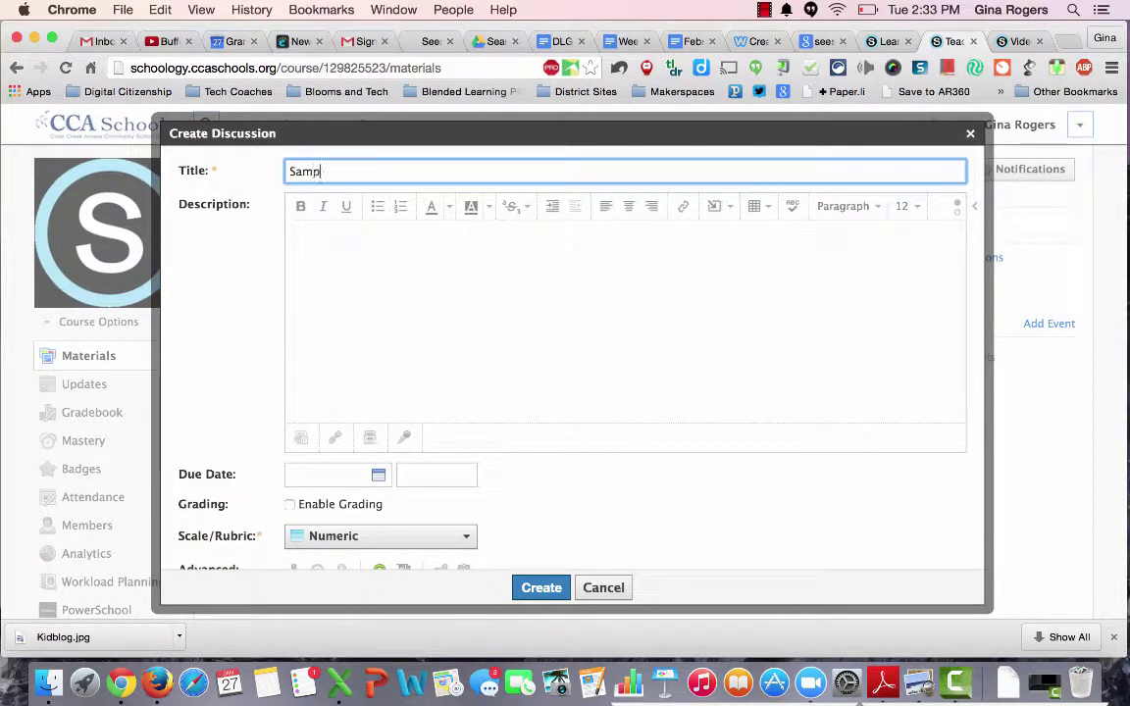
text(le Discussion)
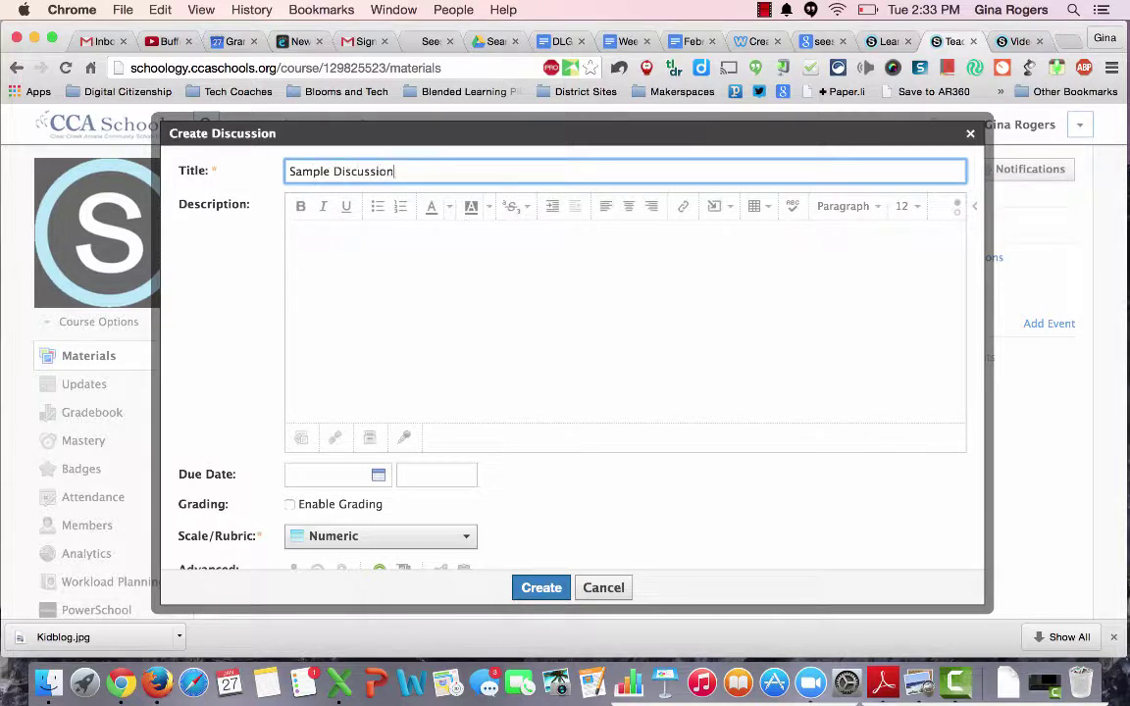
click(338, 227)
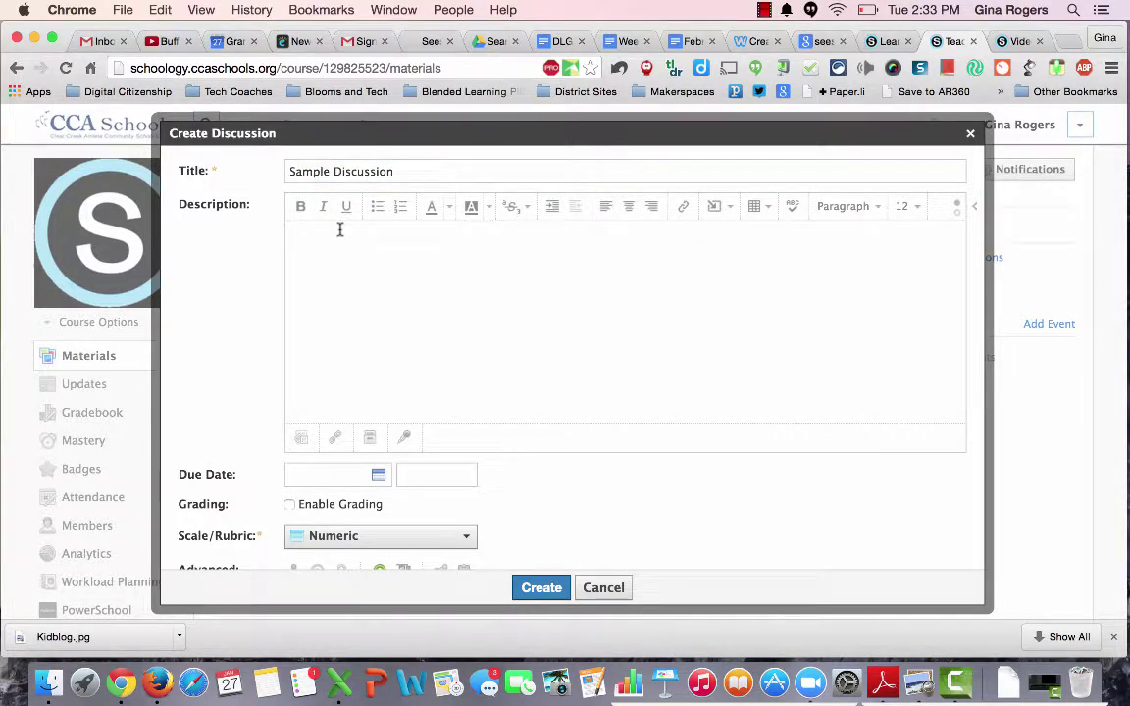
text(Discusss this topic:)
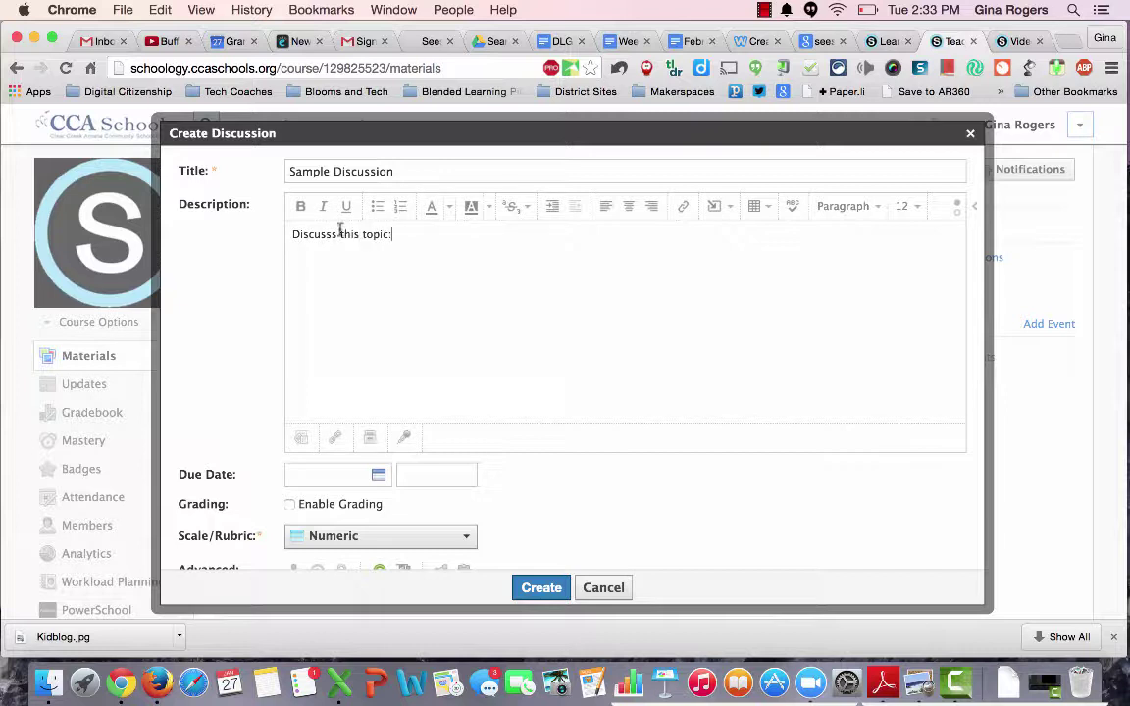
Step: Align the new discussion with the personal custom learning objective "Posting to online discussion board"
scroll(507, 441, down, 2)
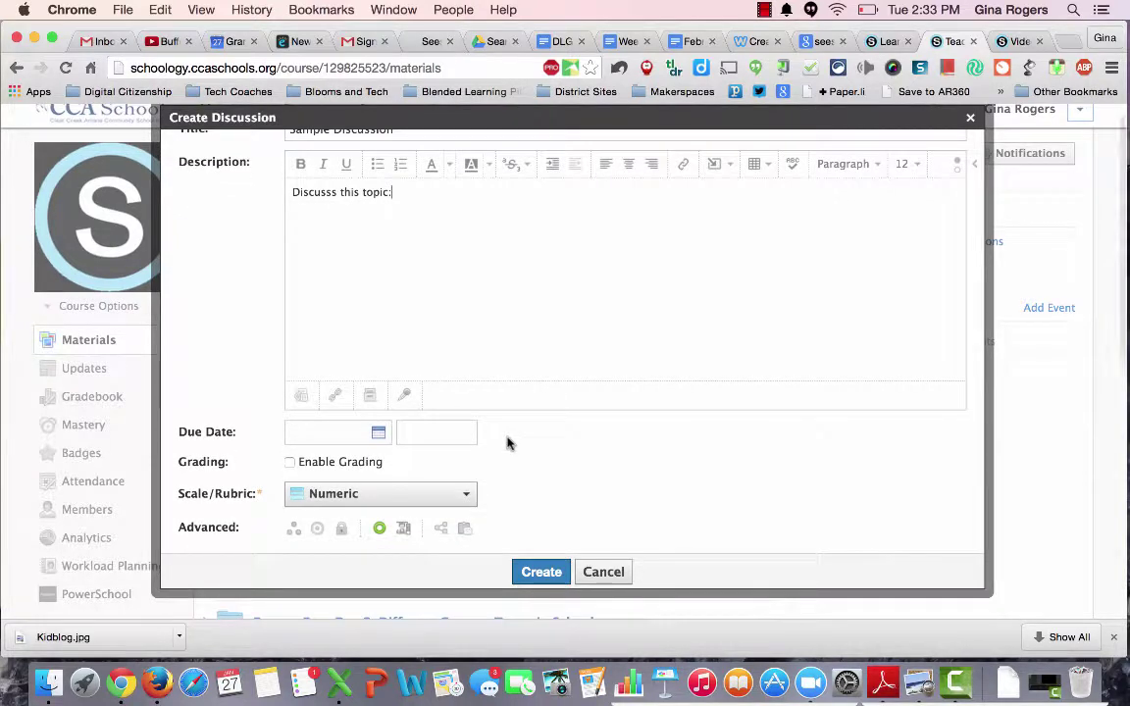
click(316, 530)
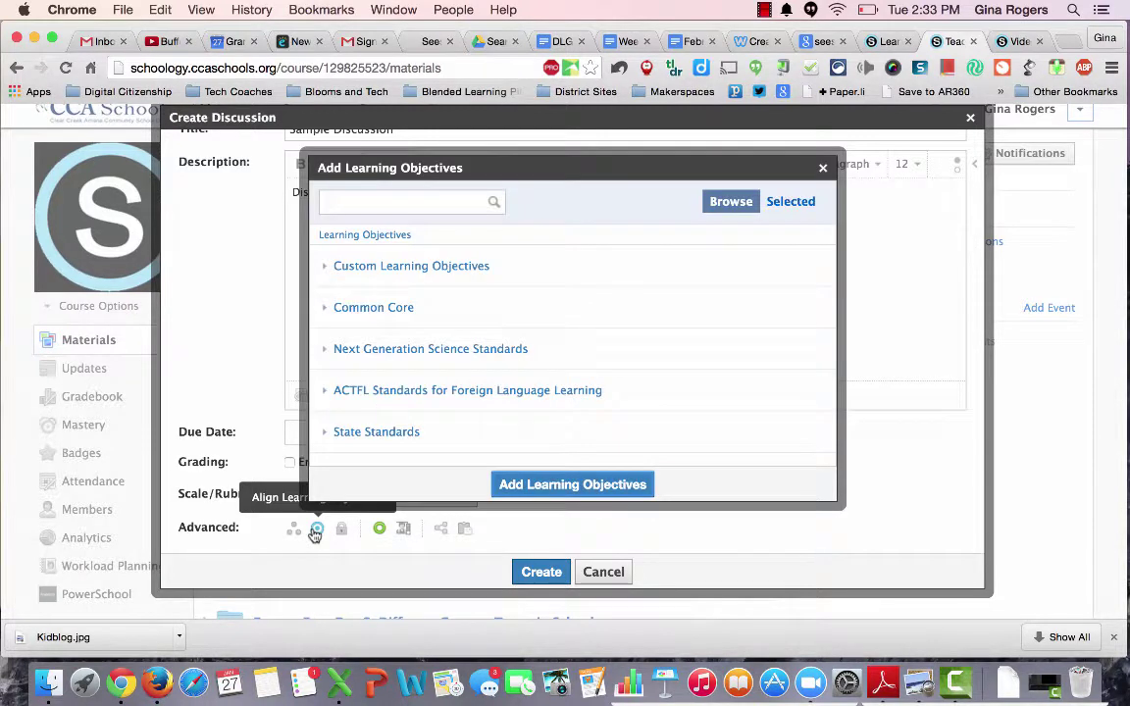
click(378, 273)
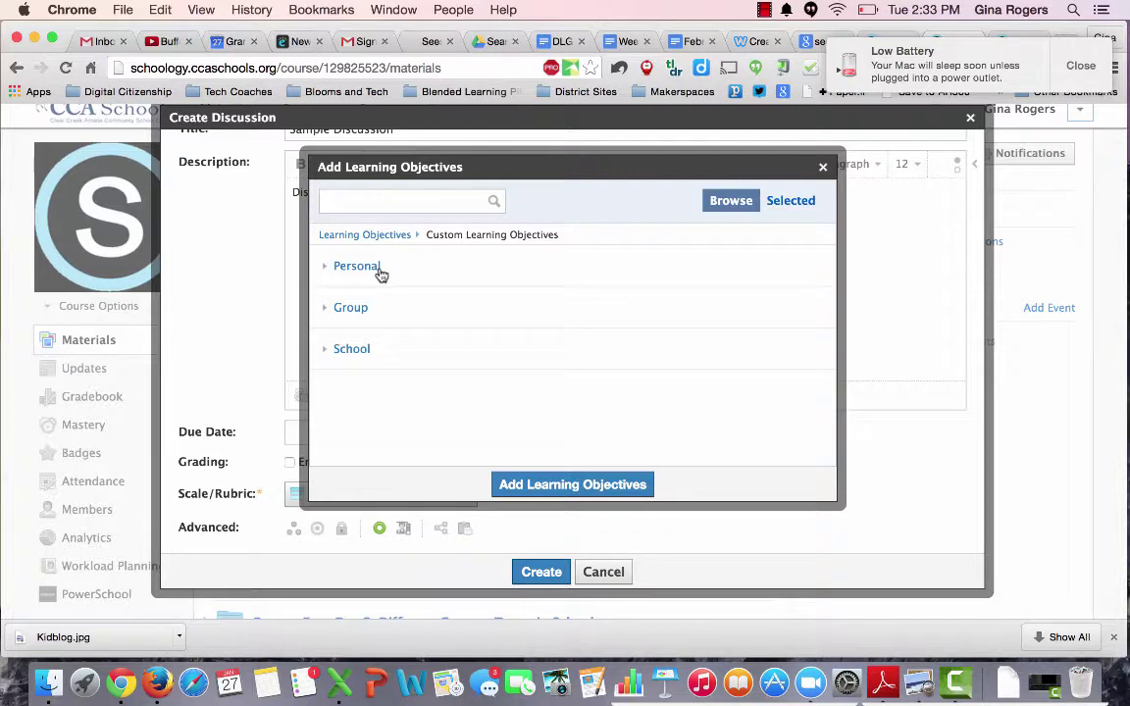
click(375, 265)
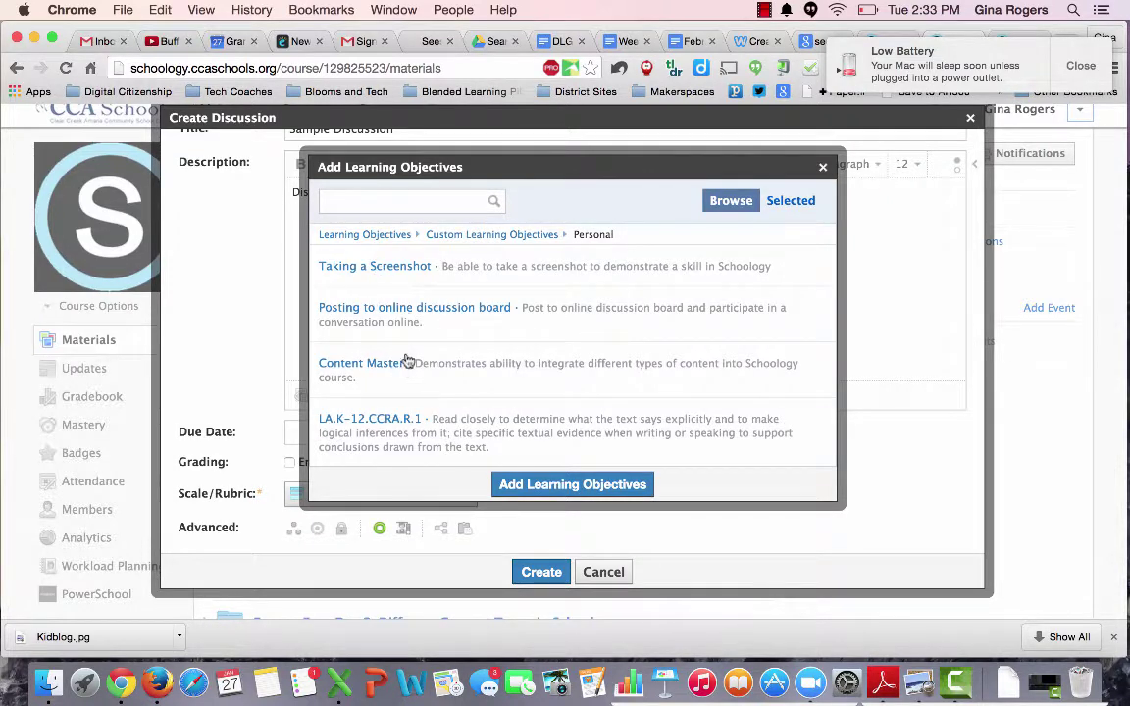
click(405, 314)
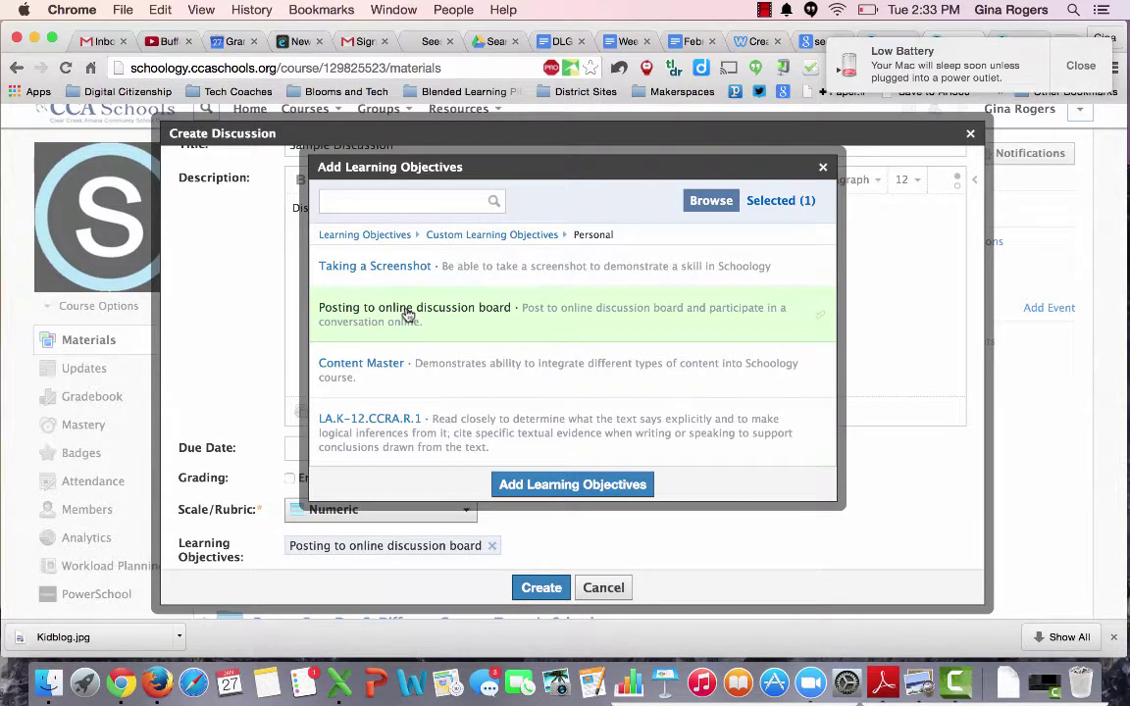
click(823, 167)
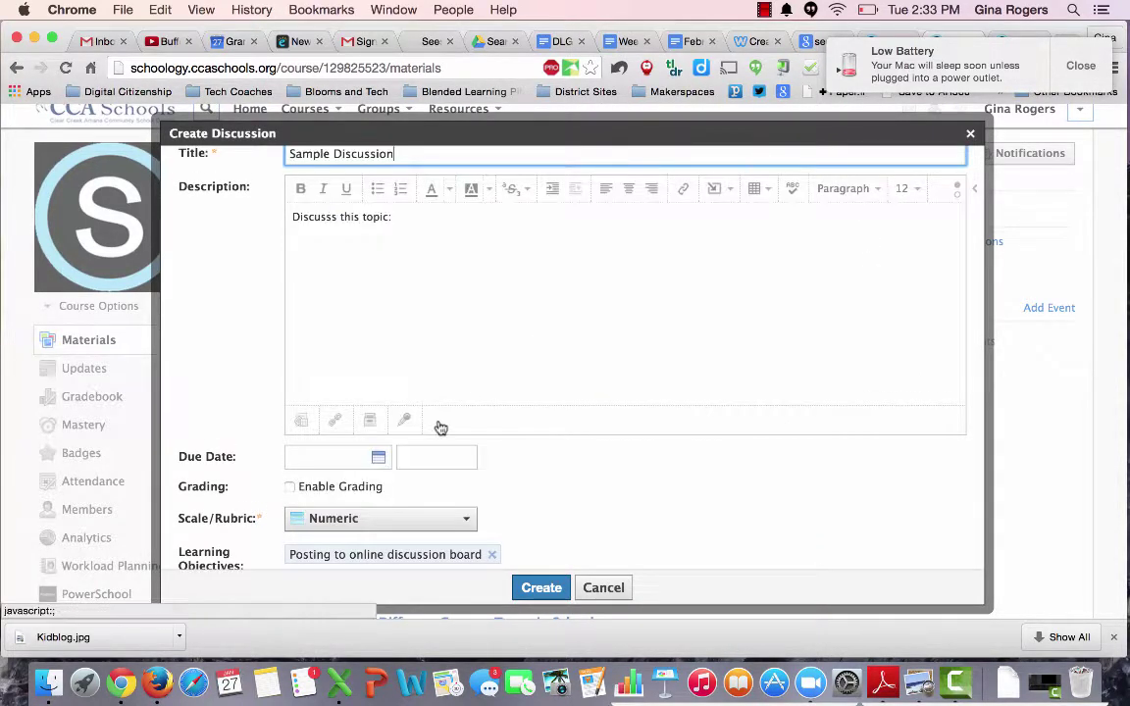
Step: Set the new discussion's scale/rubric to Discussion Rubric
scroll(582, 523, down, 1)
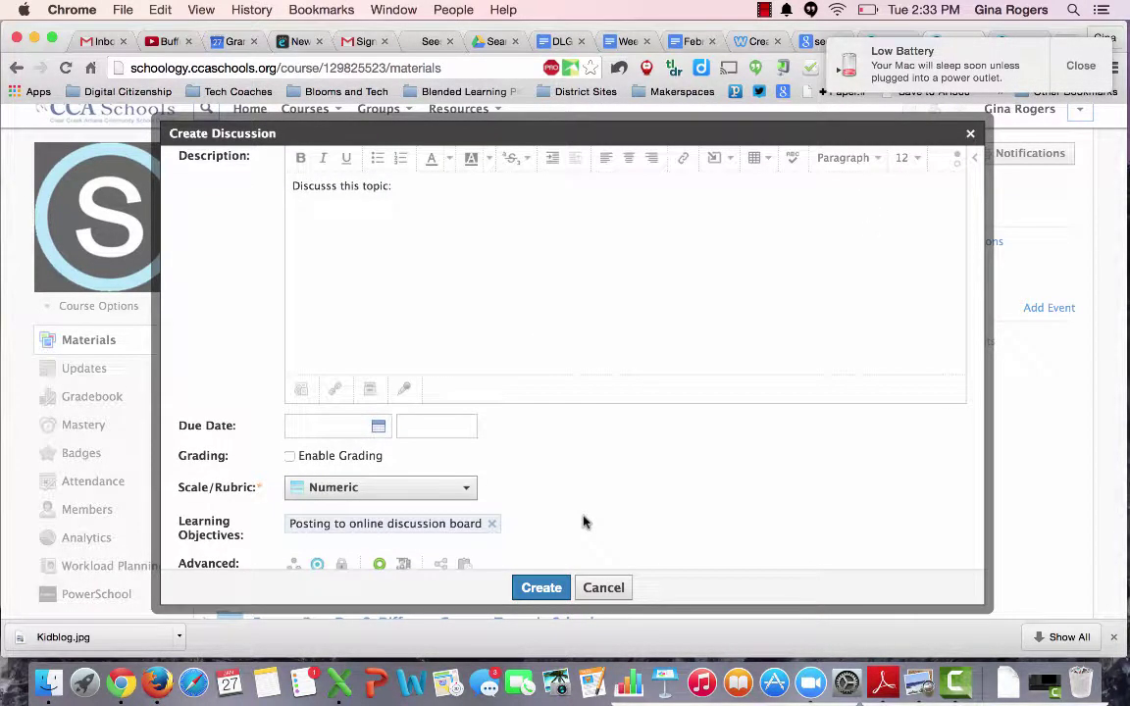
click(373, 493)
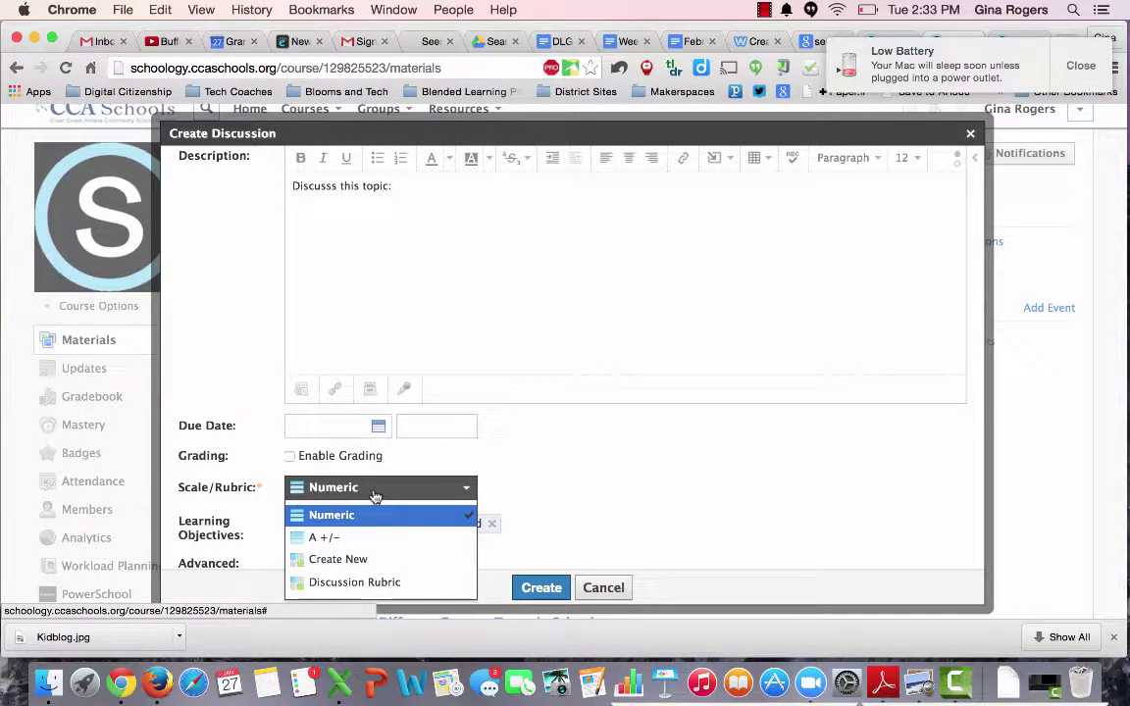
click(355, 582)
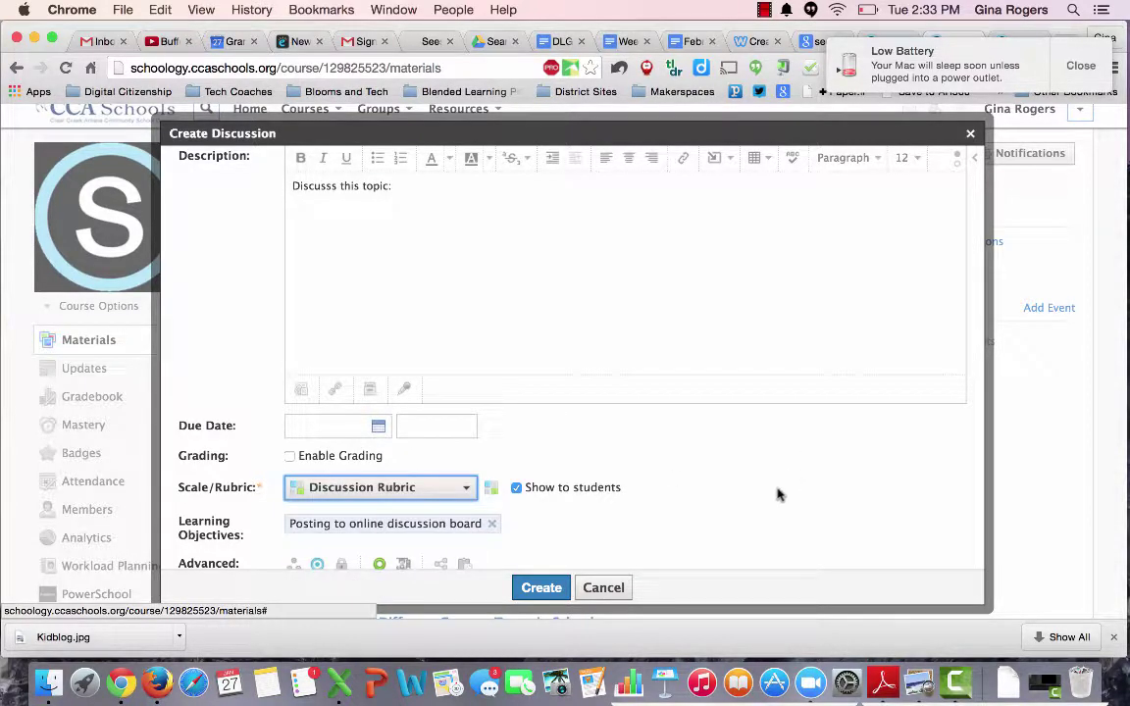
Step: Review the new discussion's title, description, grading, rubric and learning objective settings
scroll(777, 495, up, 3)
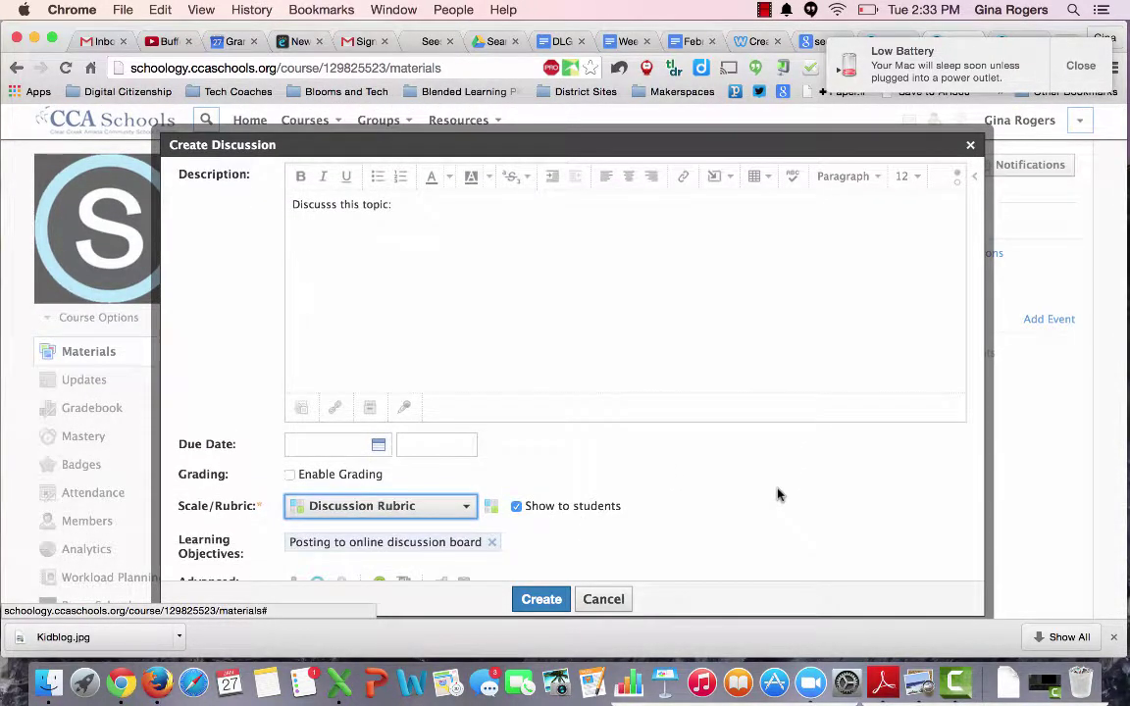
scroll(777, 494, down, 2)
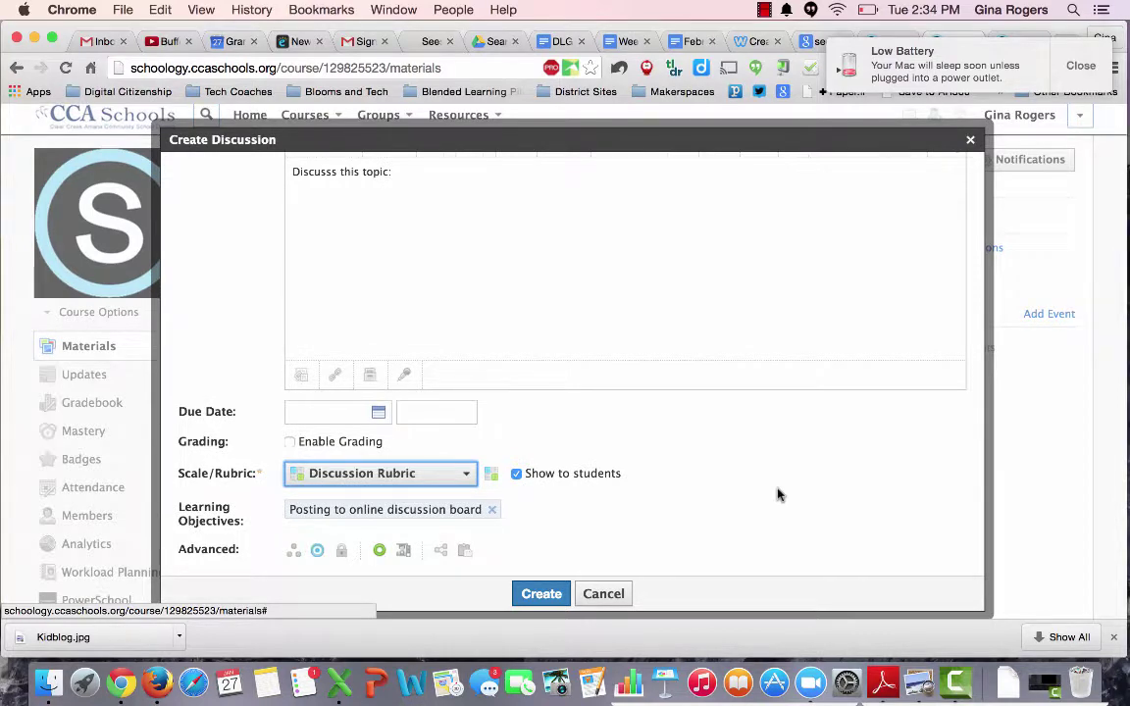
scroll(777, 494, up, 2)
scroll(777, 495, down, 3)
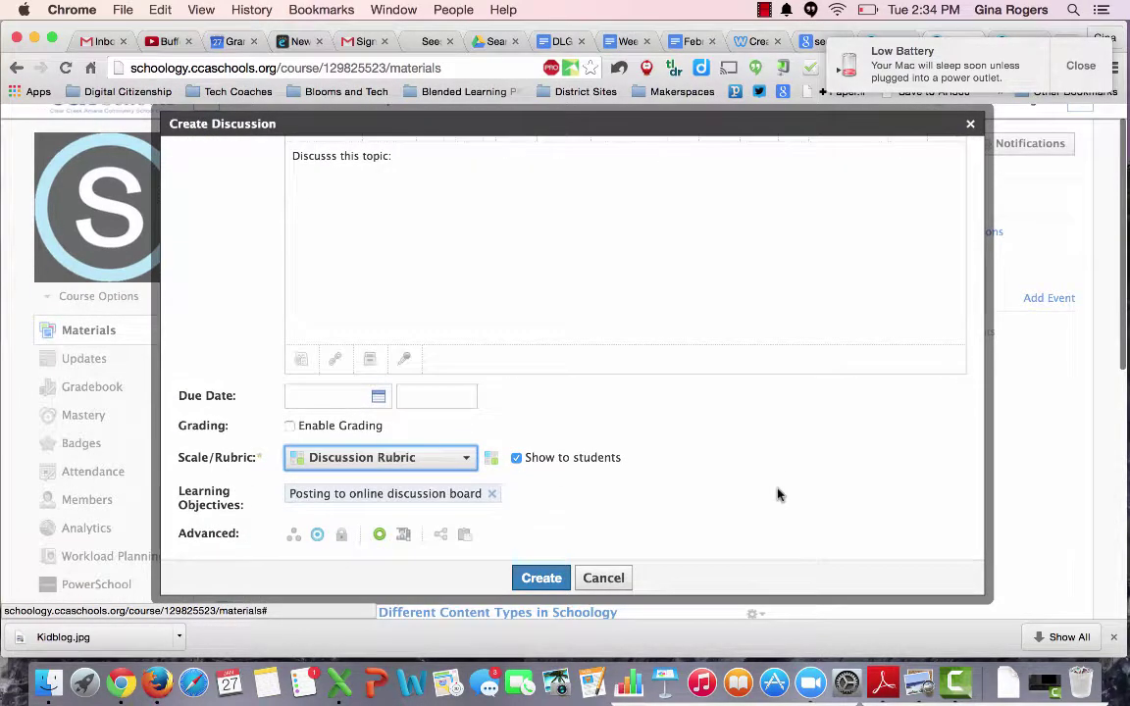
scroll(777, 494, up, 2)
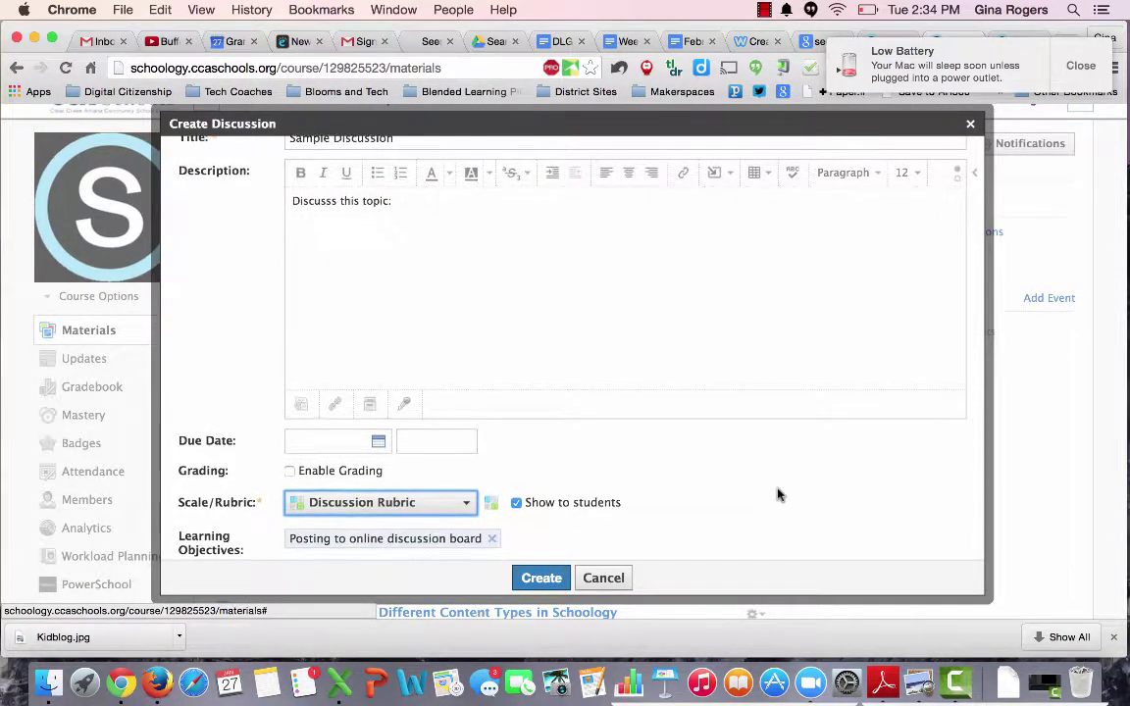
scroll(777, 495, down, 3)
scroll(777, 494, up, 3)
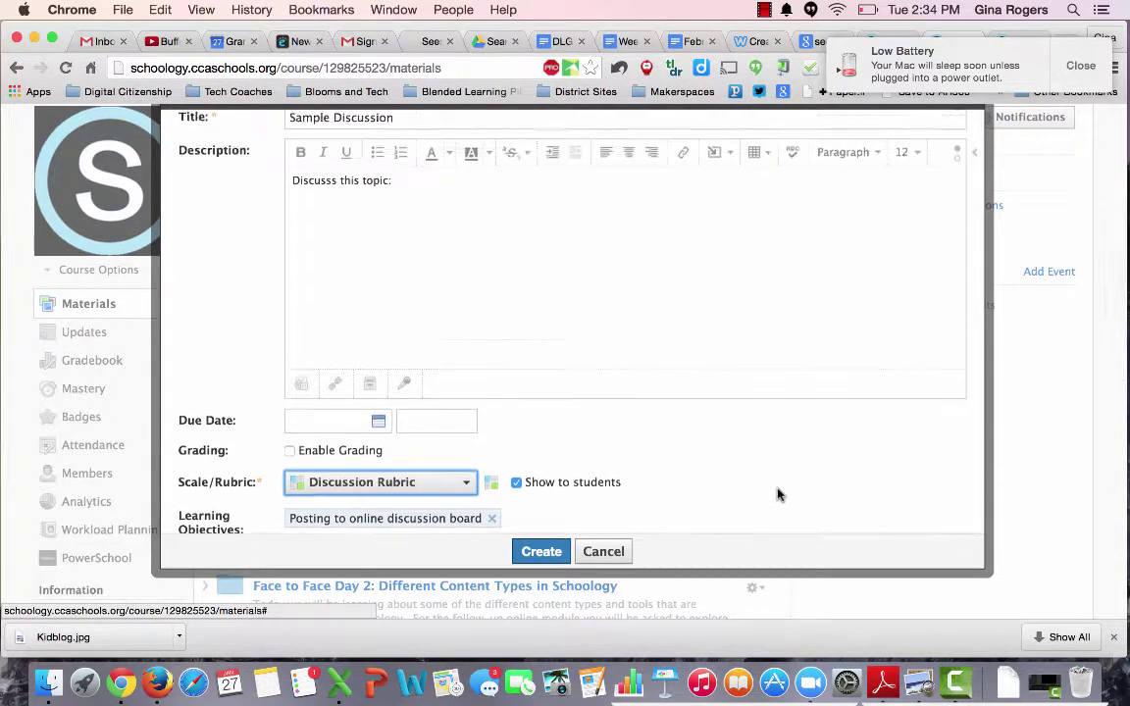
scroll(777, 495, up, 1)
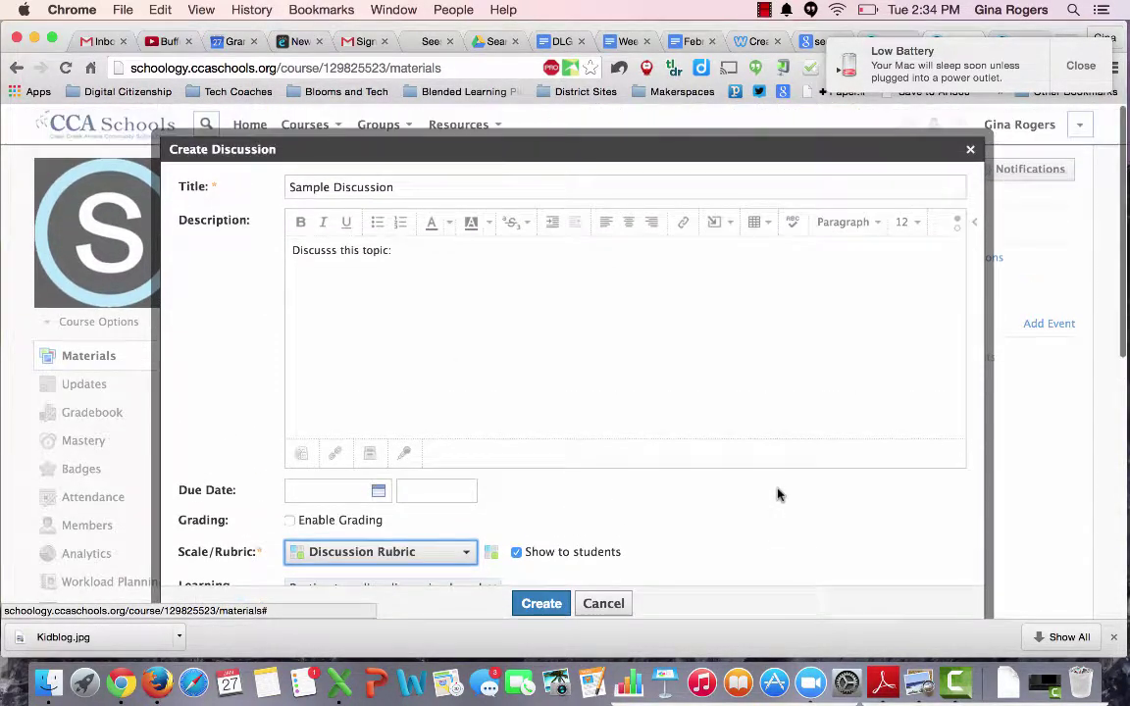
scroll(777, 494, down, 2)
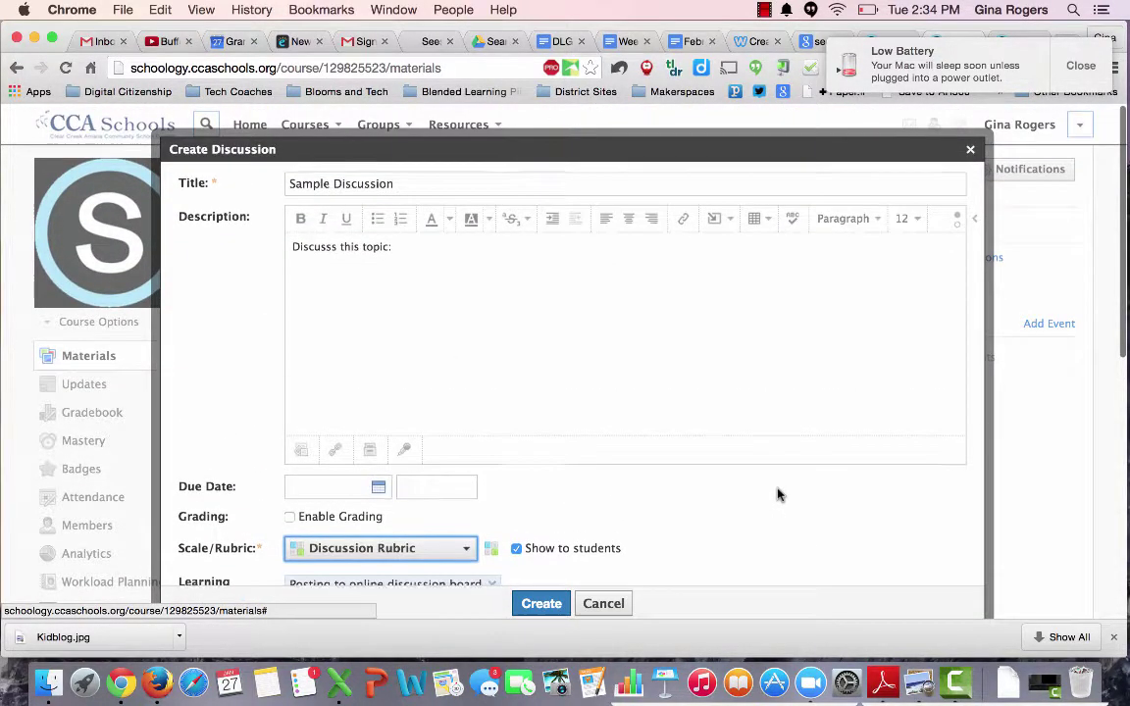
Step: Cancel the creation of the sample discussion and dismiss the low-battery notification
click(605, 602)
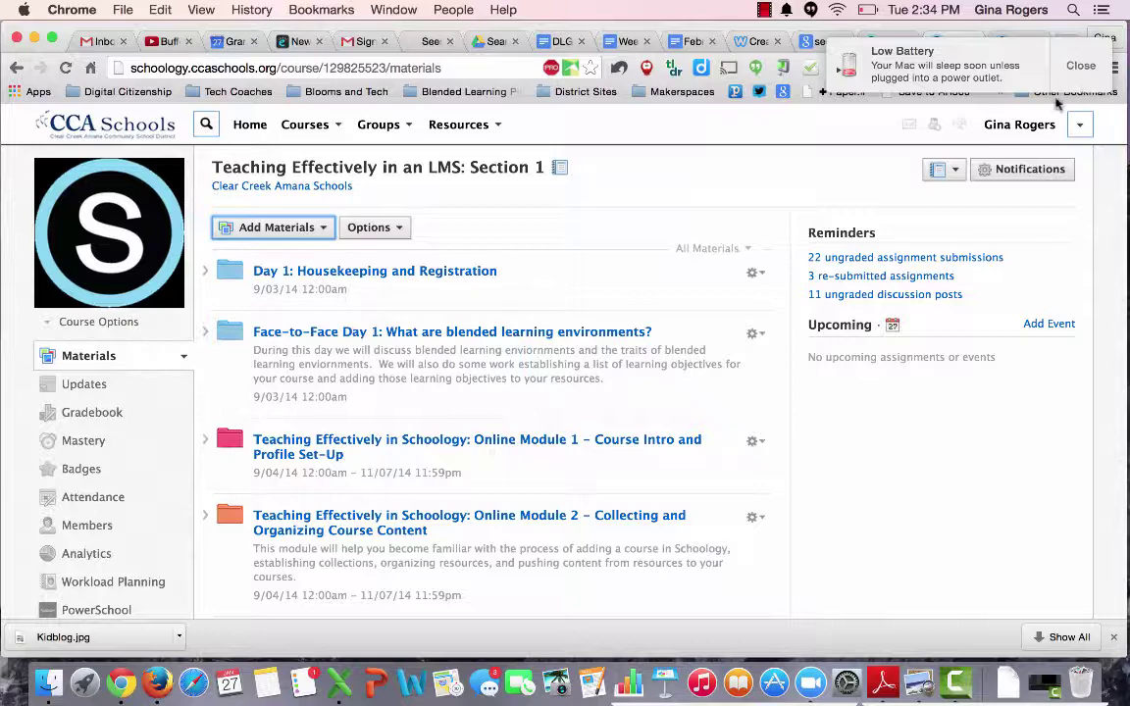
click(1082, 66)
click(764, 10)
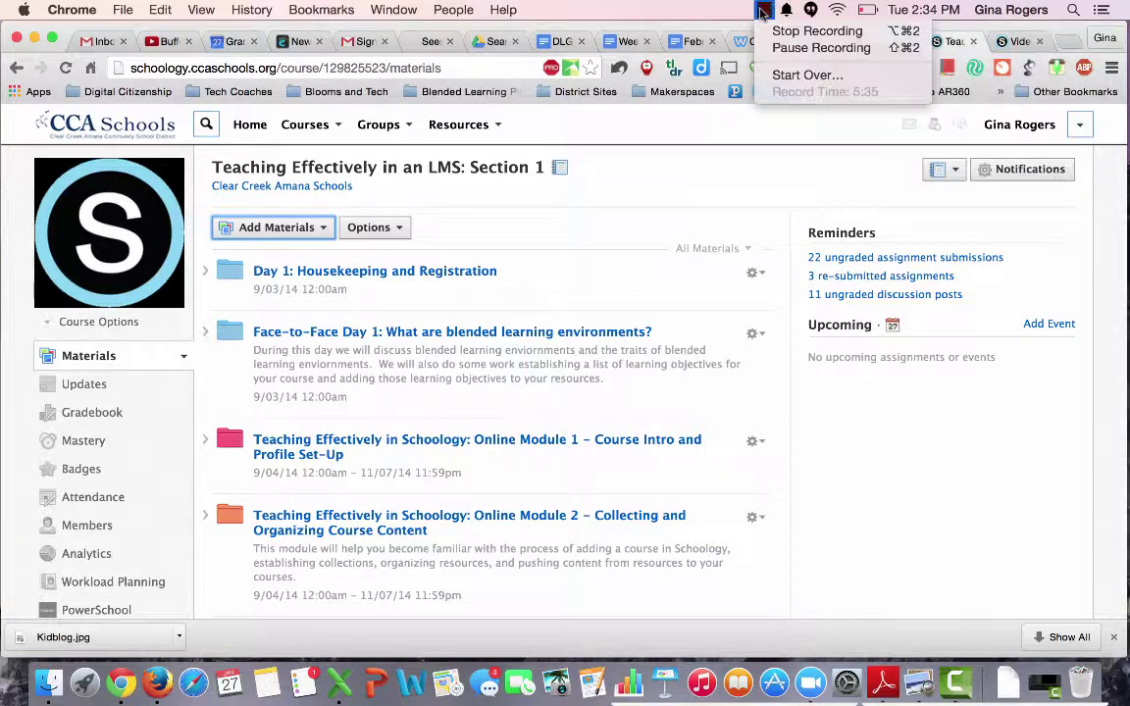